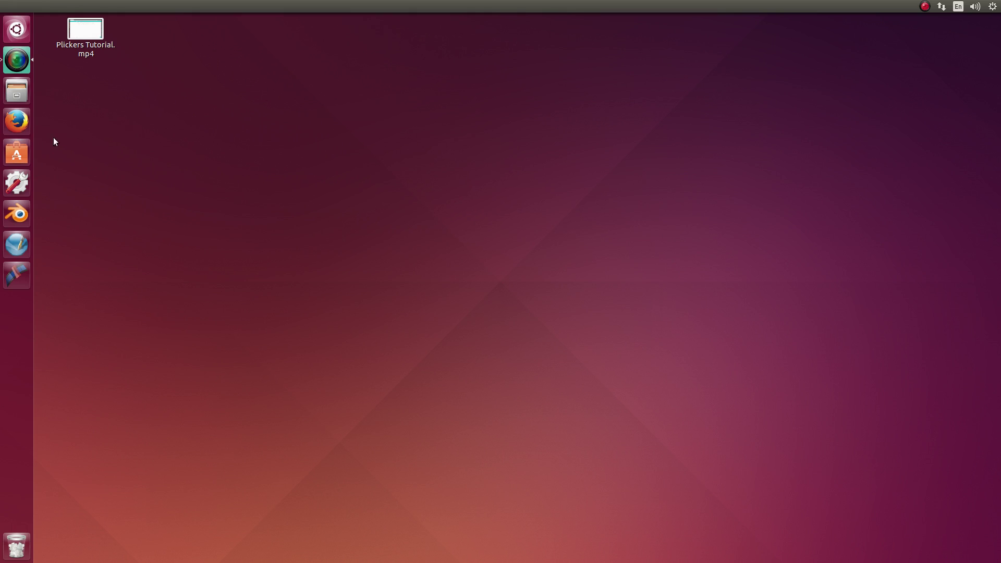
Launch Firefox and maximize its window on the Ubuntu Start Page
click(13, 125)
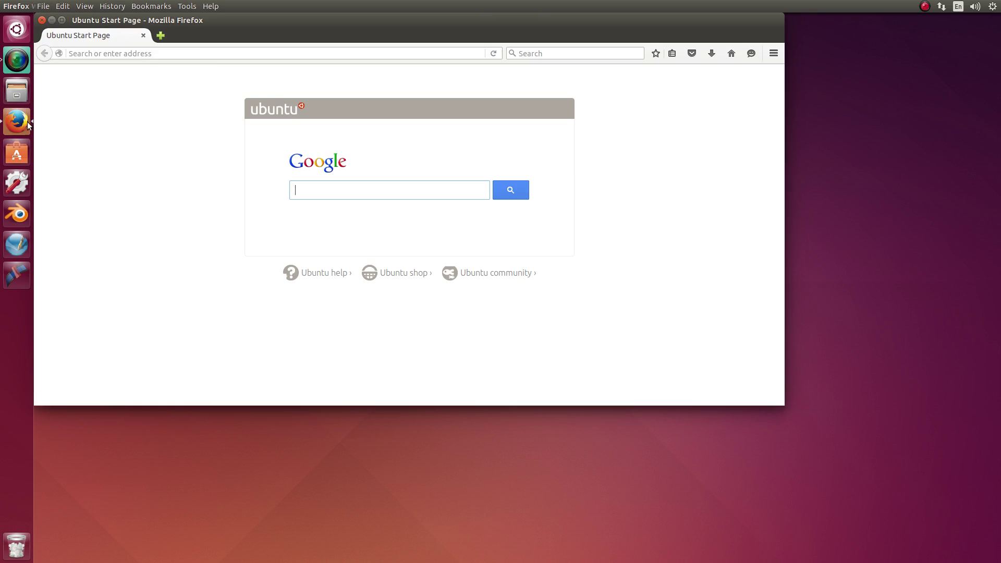
click(61, 21)
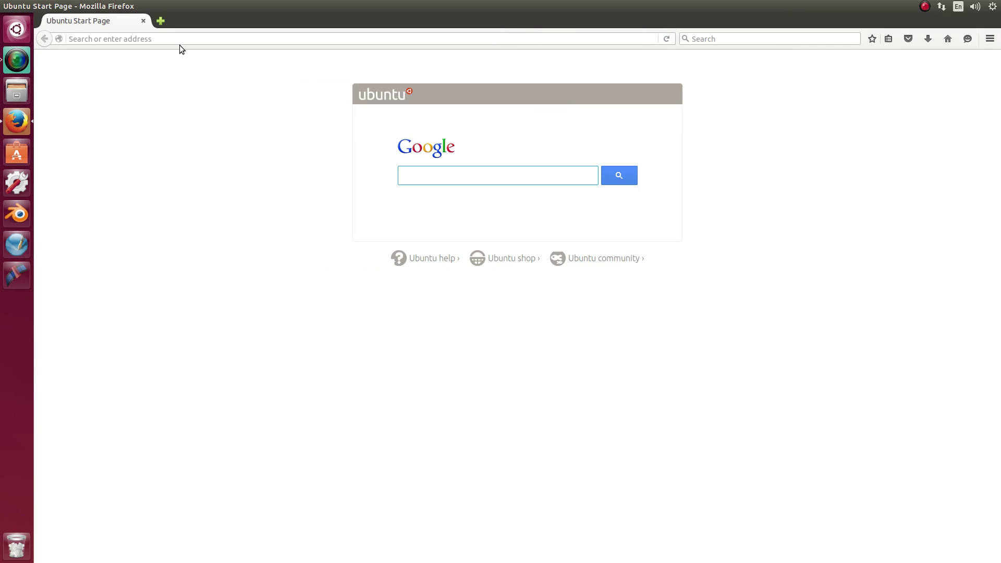
click(161, 39)
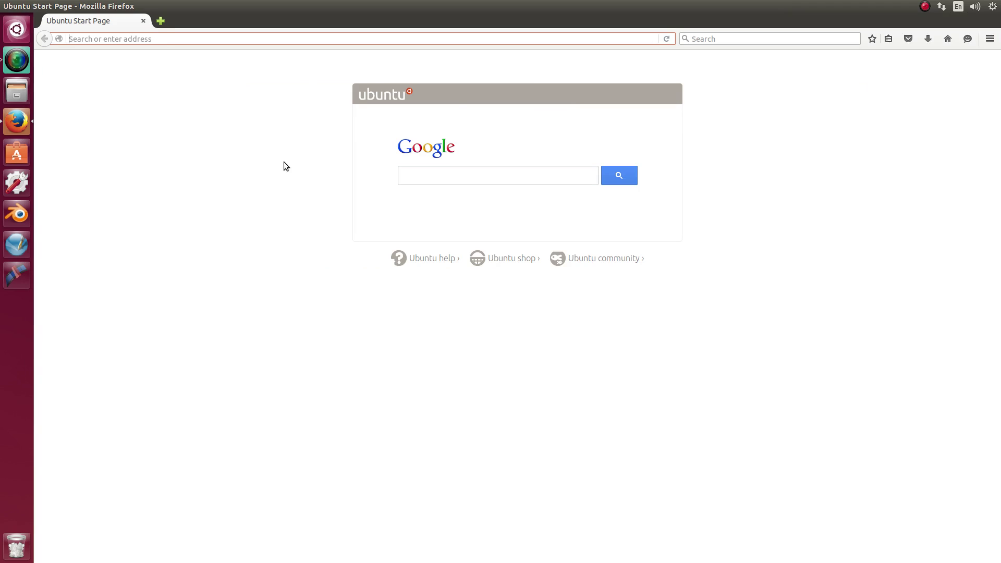
Go to plickers.com and sign out of the teacher account
text(plickers.com/)
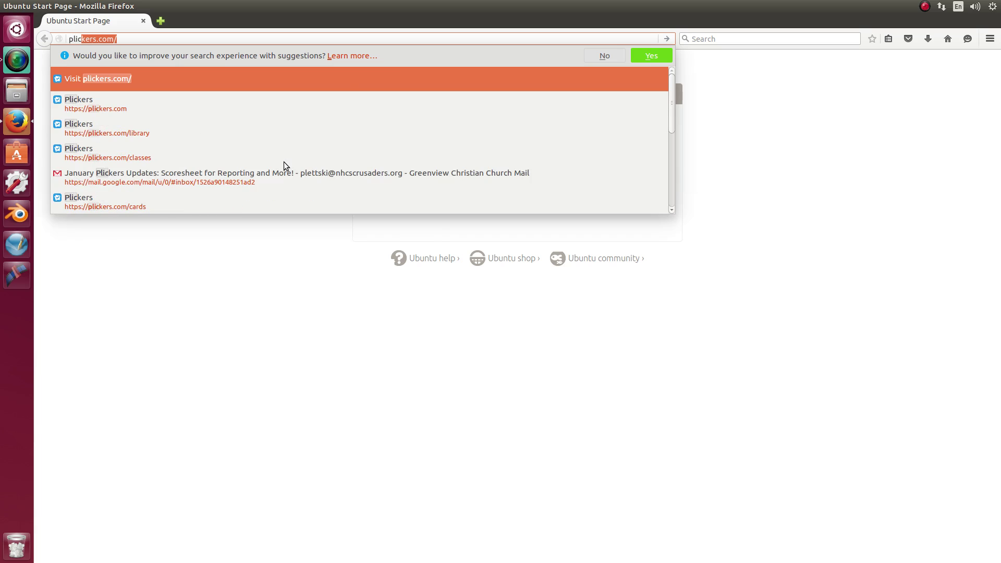
key(Return)
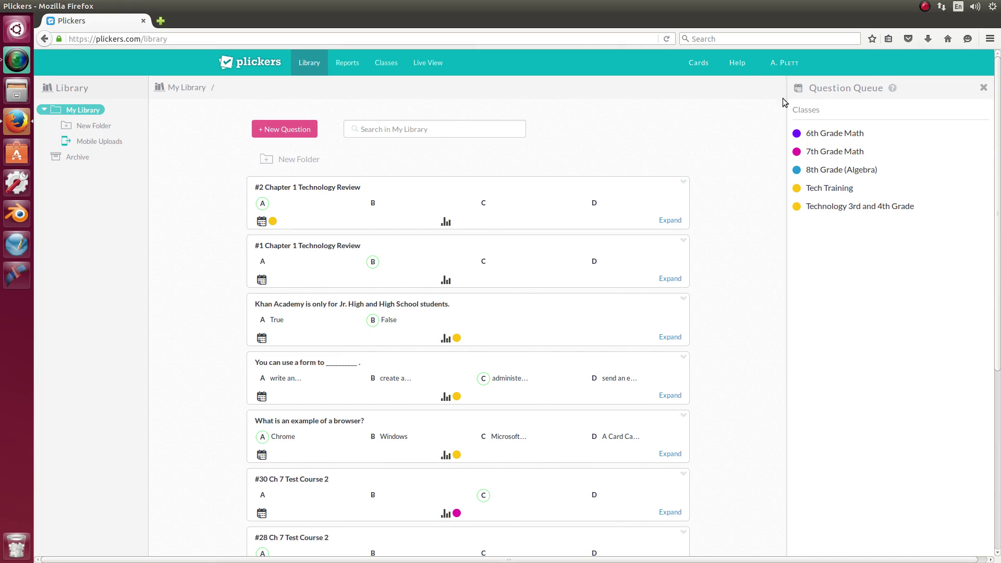
click(788, 64)
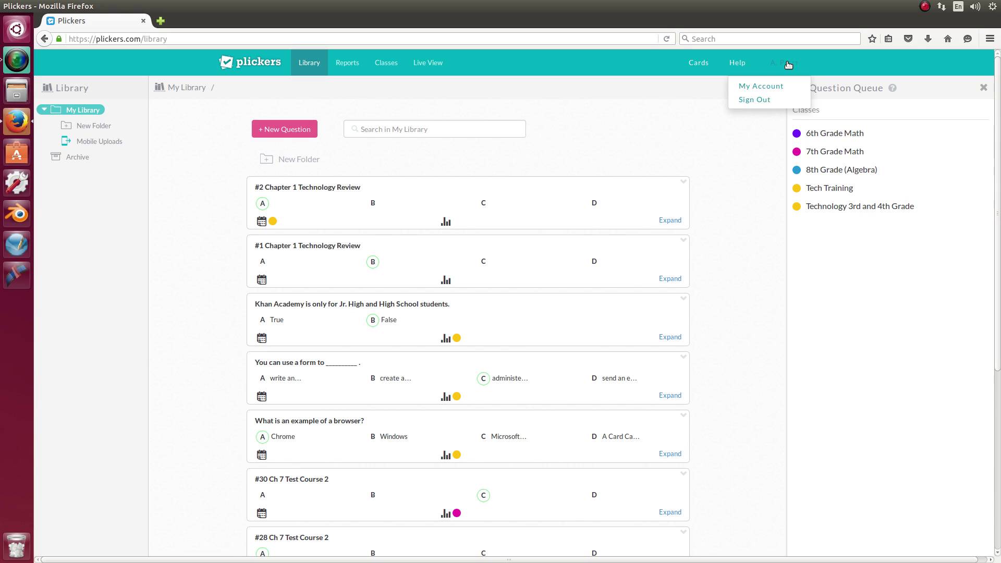
click(765, 99)
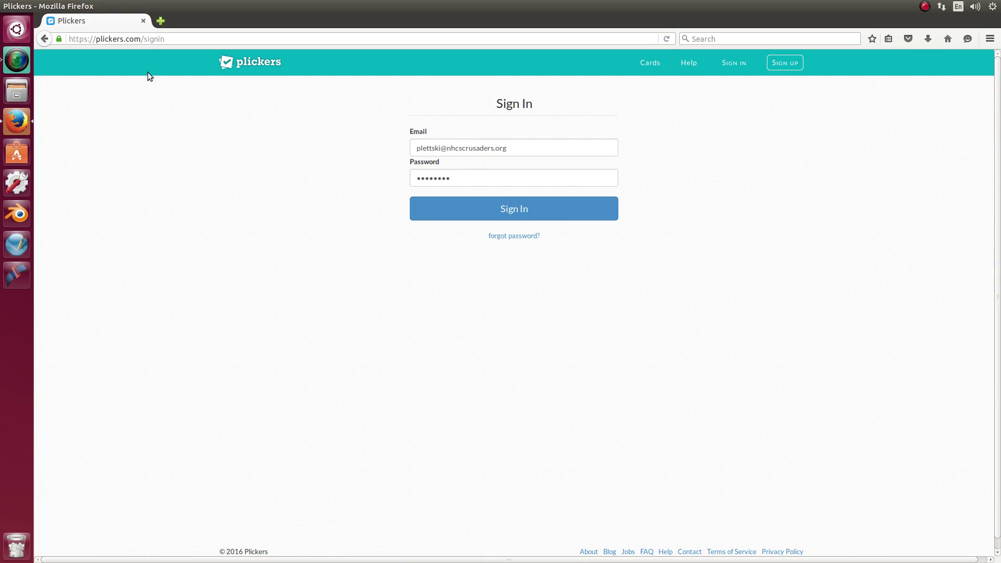
Trim the address back to plickers.com and load the public homepage
click(174, 39)
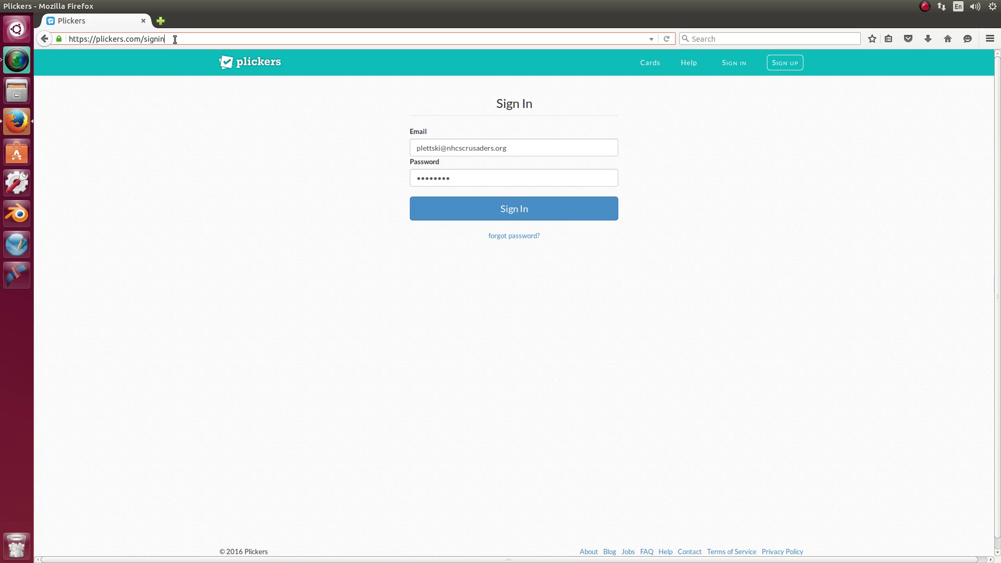
key(BackSpace)
key(BackSpace)
key(BackSpace)
key(BackSpace)
key(BackSpace)
key(BackSpace)
key(BackSpace)
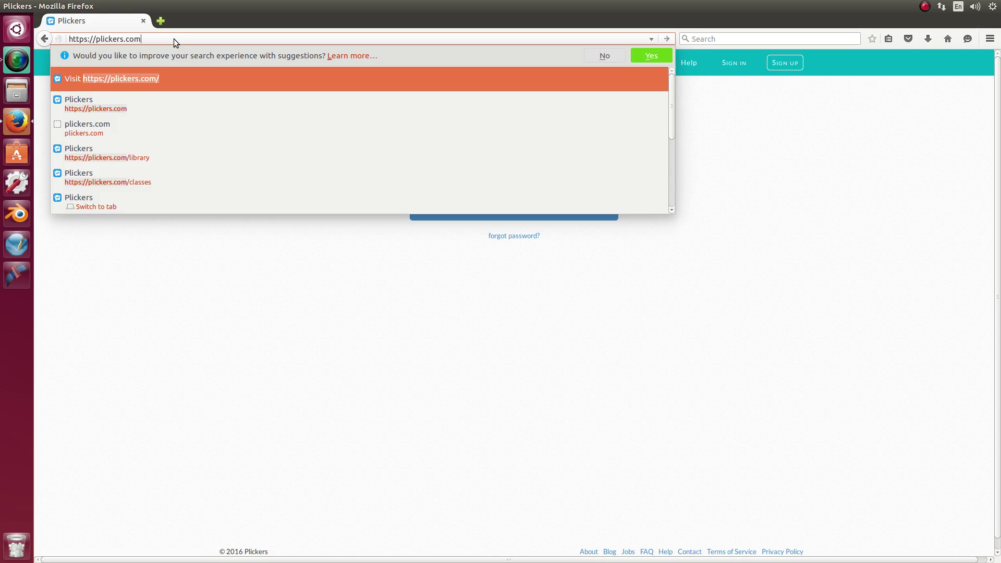
key(Return)
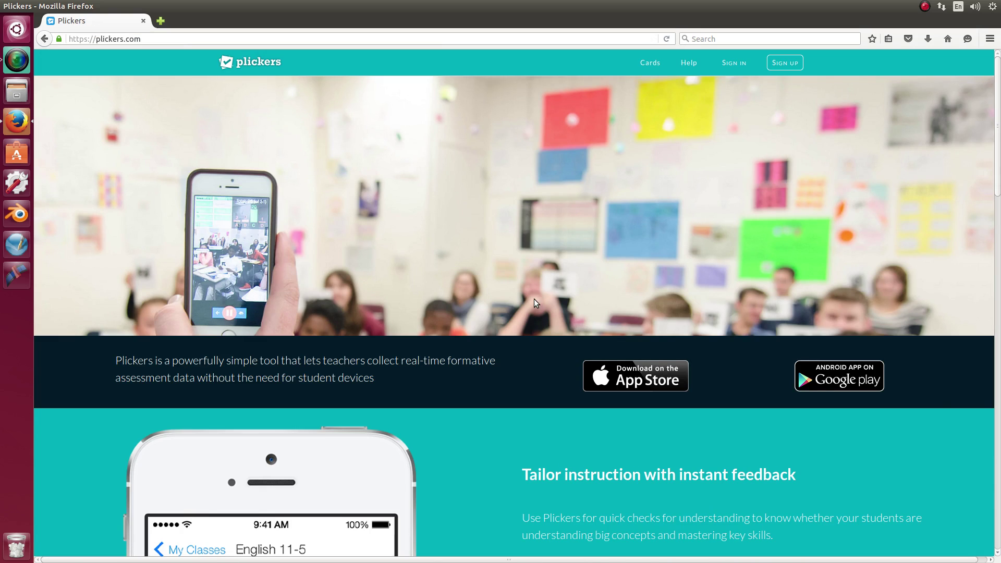
Sign in to the teacher account with the saved credentials from the homepage
scroll(534, 298, down, 9)
scroll(504, 377, down, 12)
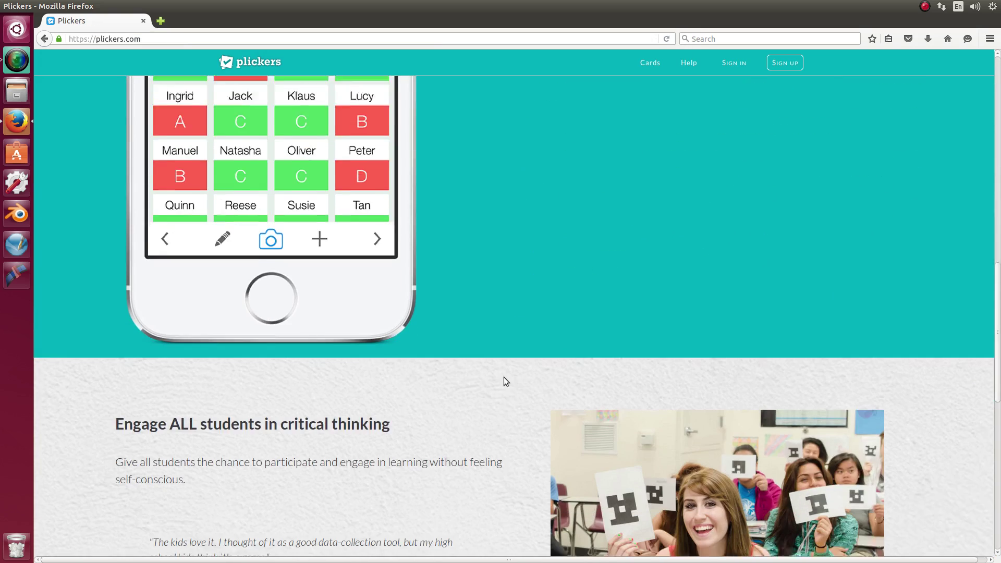
scroll(504, 377, up, 13)
scroll(503, 380, up, 8)
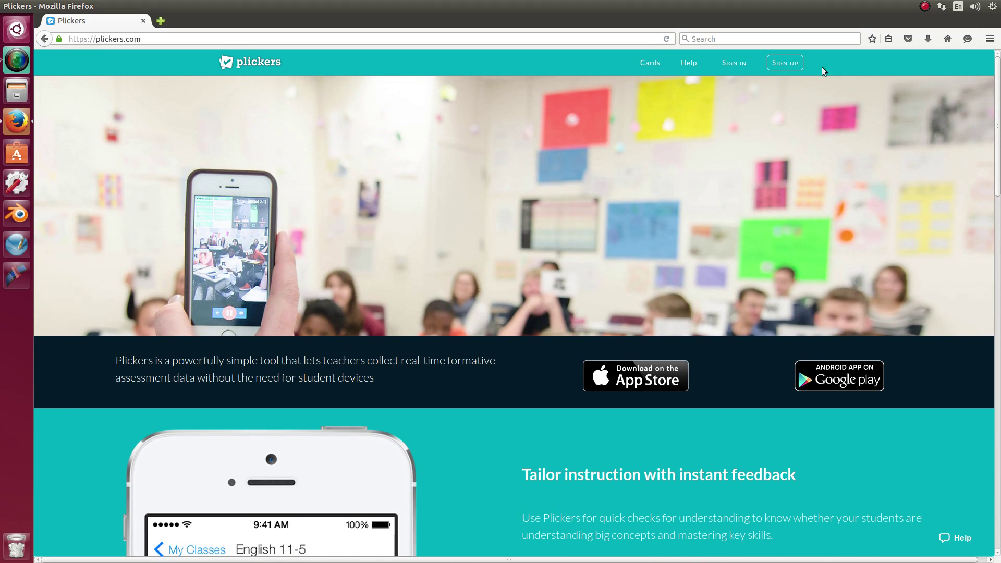
click(788, 67)
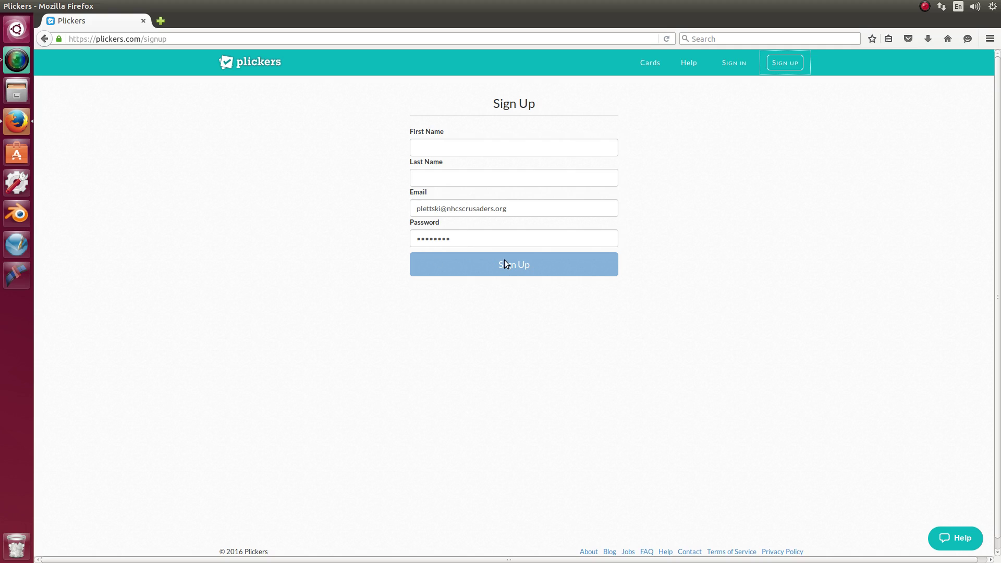
click(733, 65)
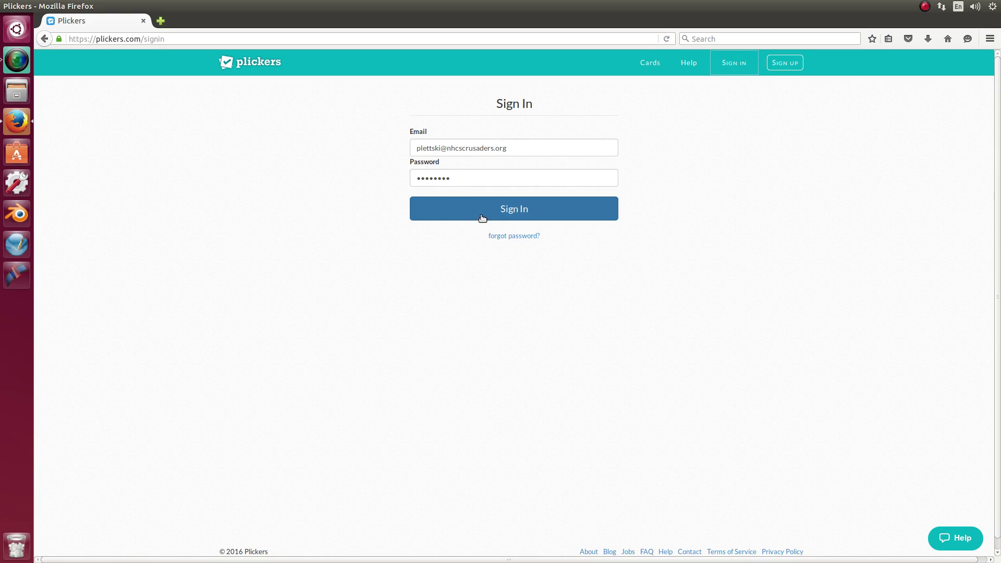
click(514, 210)
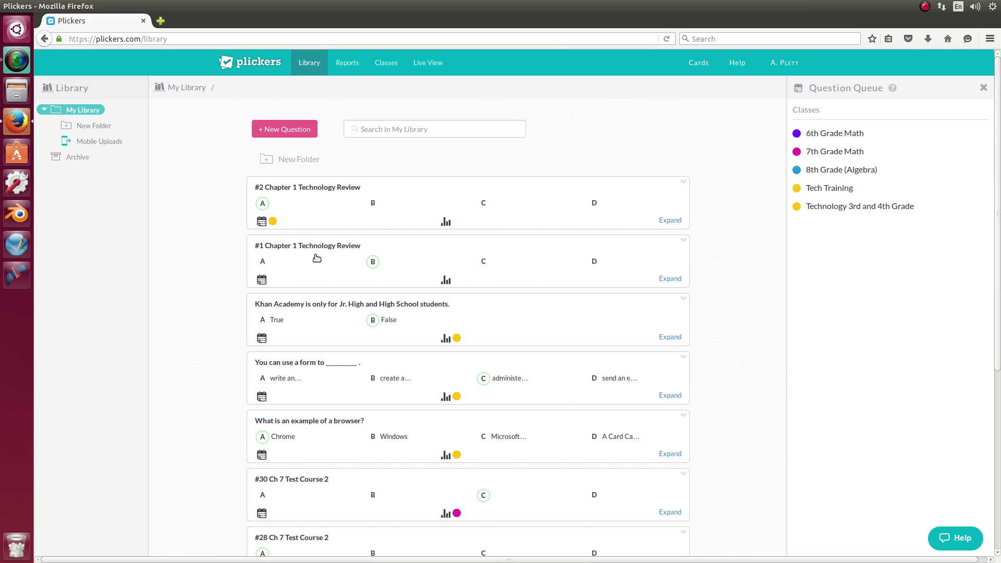
Delete the #2 Chapter 1 Technology Review question and confirm
scroll(230, 200, down, 5)
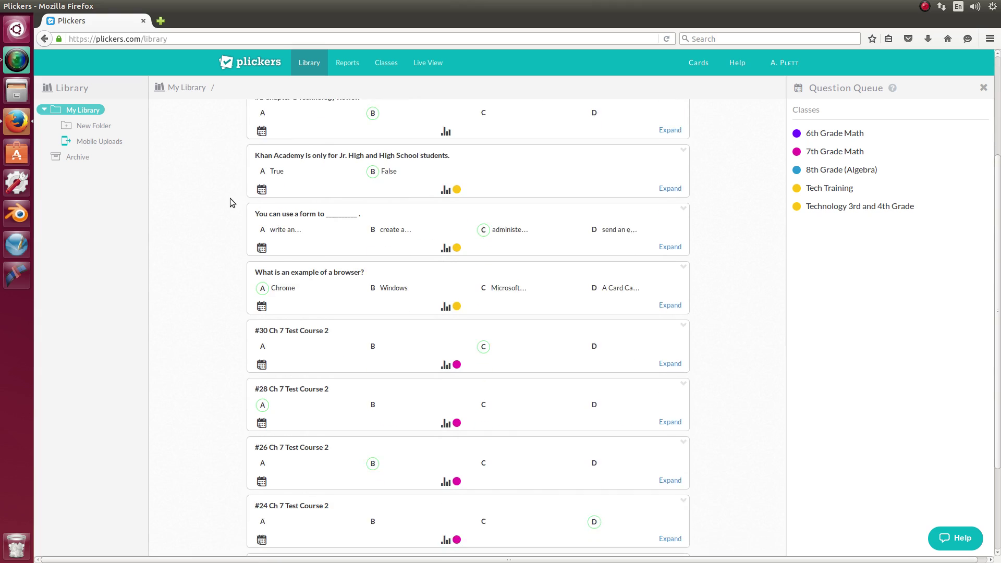
scroll(229, 201, up, 2)
scroll(230, 199, up, 3)
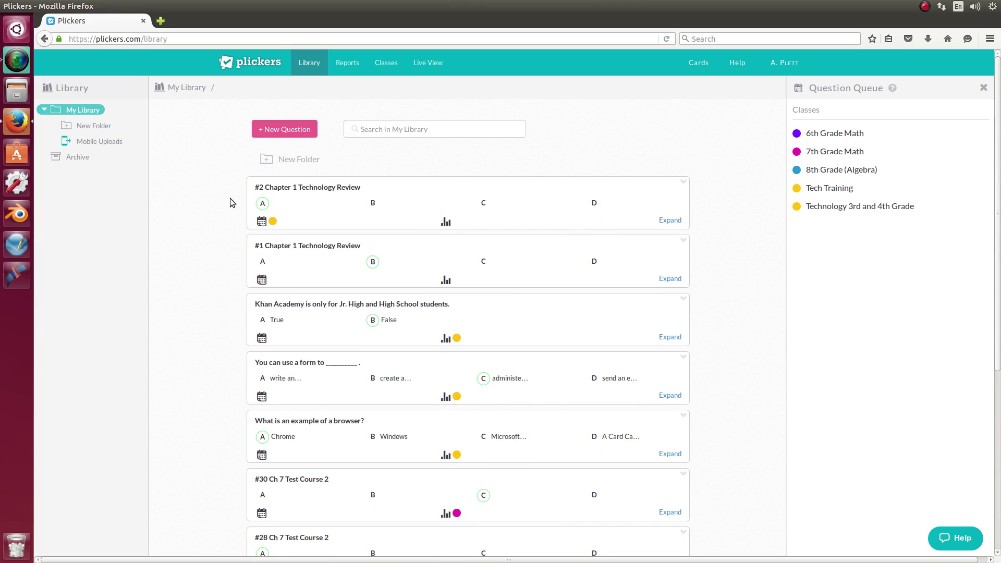
click(682, 182)
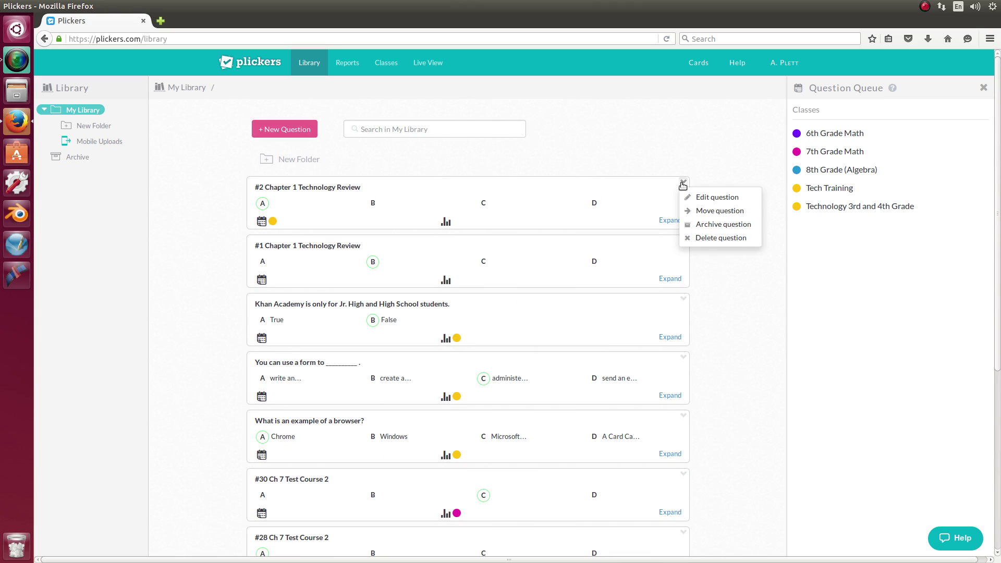
click(713, 239)
click(631, 151)
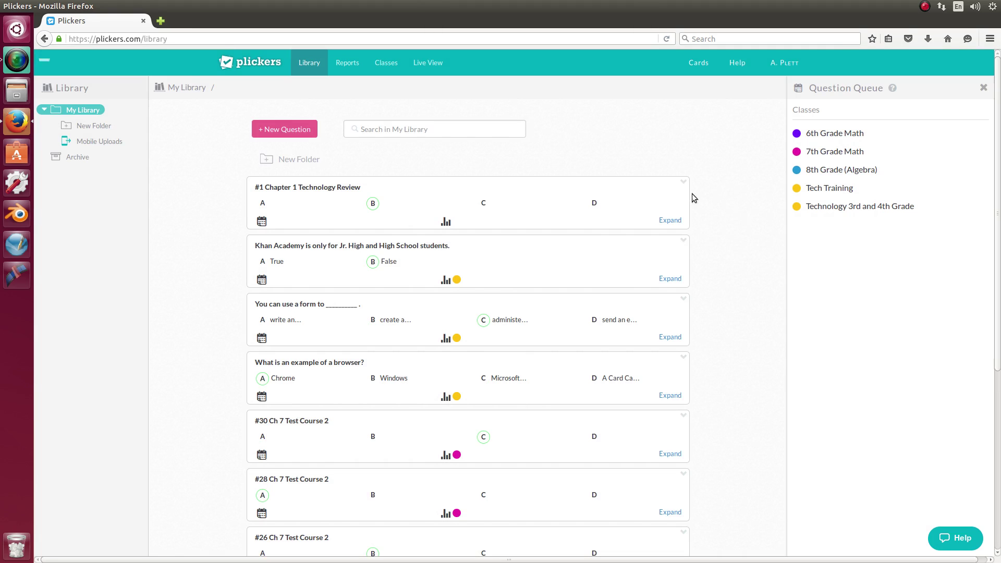
Delete the #1 Chapter 1 Technology Review question and confirm
click(683, 183)
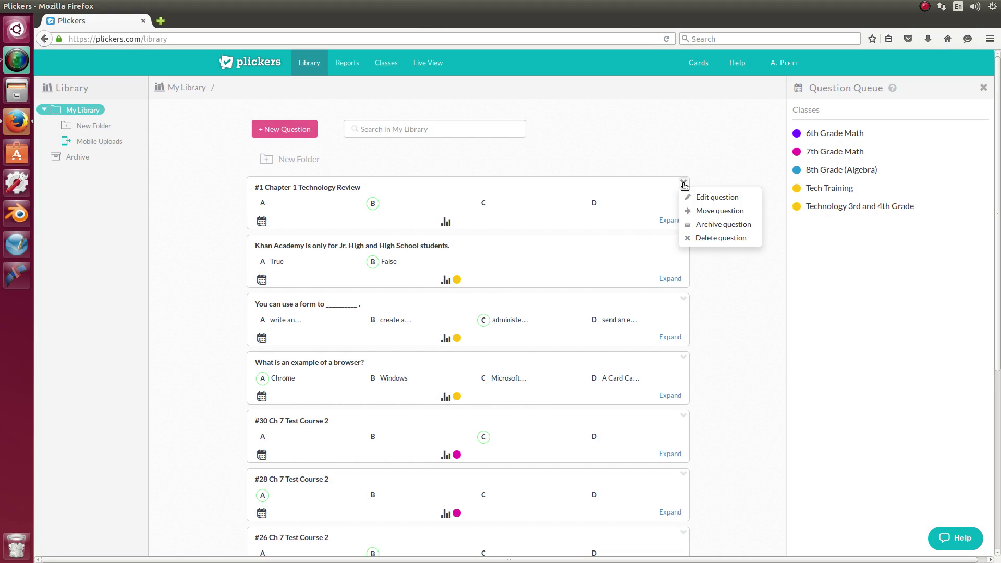
click(706, 238)
click(643, 143)
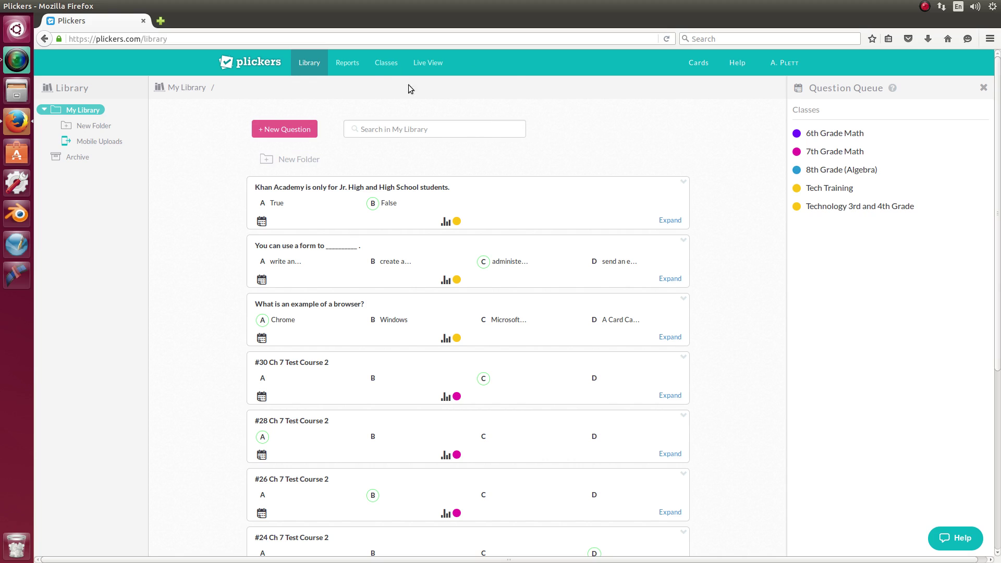
On the Classes page, delete the Technology 3rd and 4th Grade and Tech Training classes
click(387, 67)
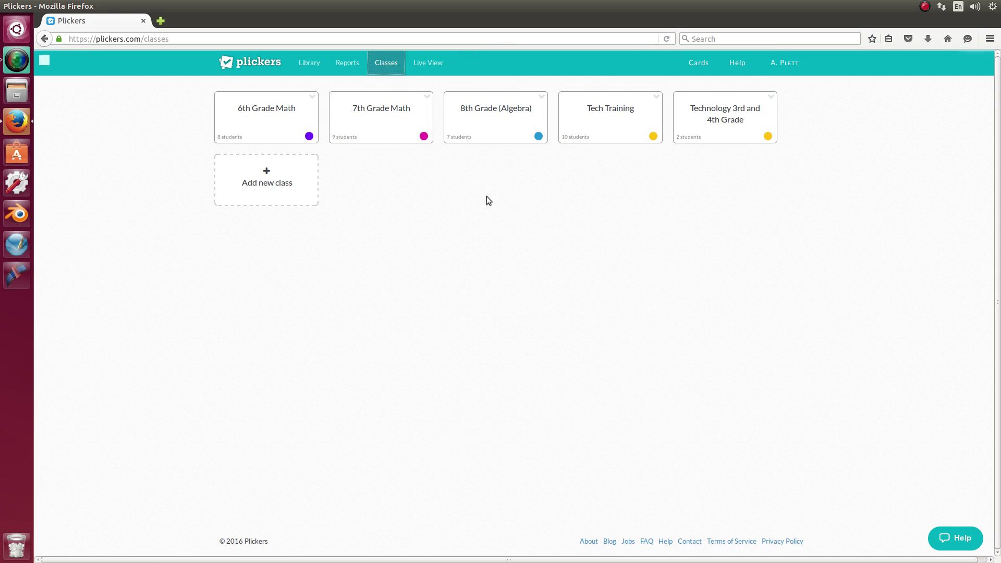
click(770, 98)
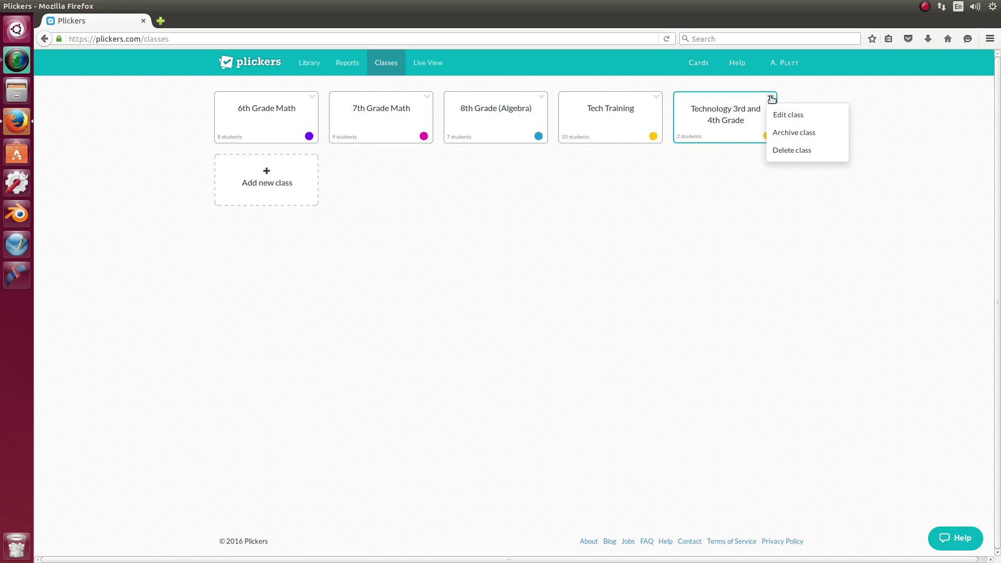
click(793, 151)
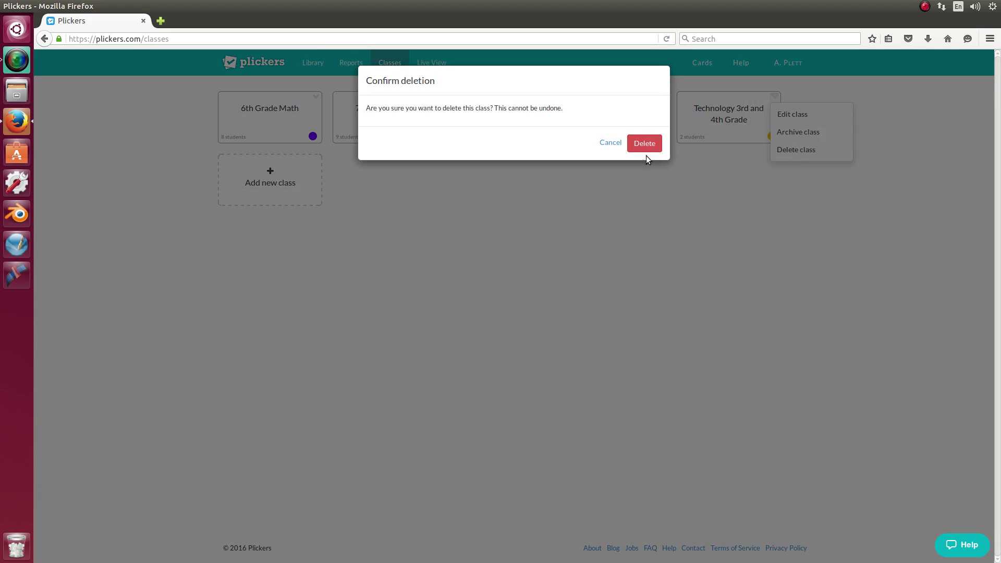
click(649, 145)
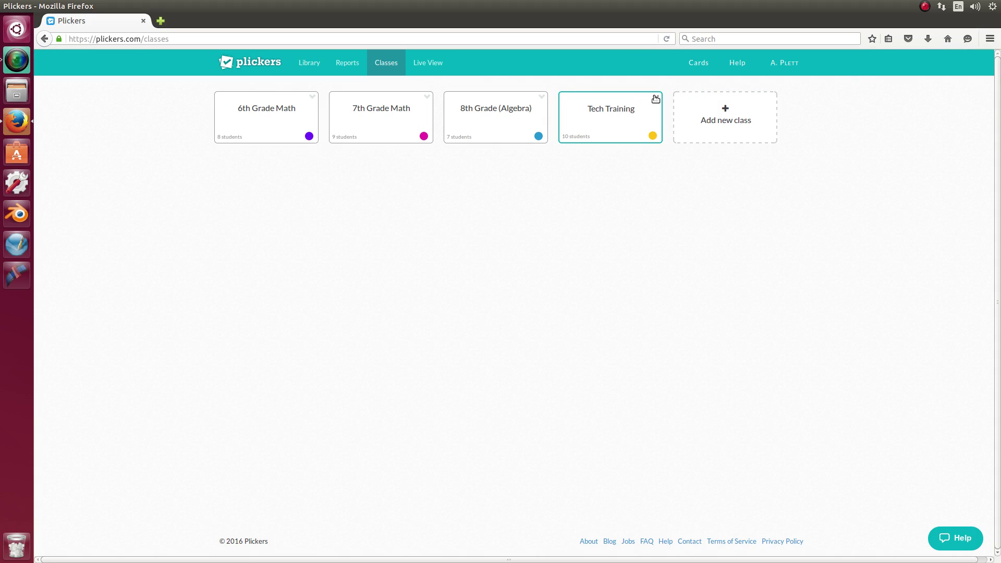
click(656, 98)
click(676, 150)
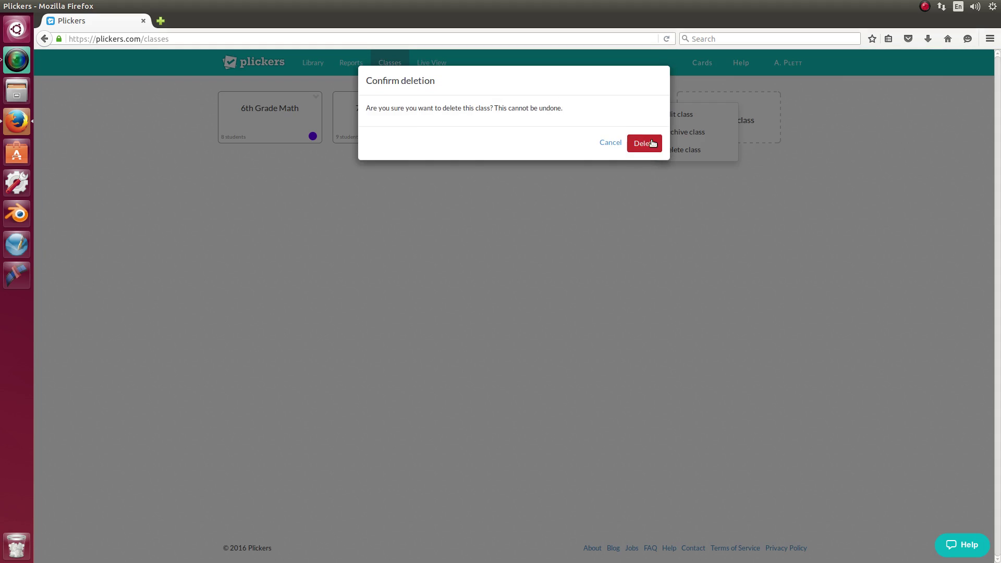
click(646, 144)
Delete the 8th Grade (Algebra), 7th Grade Math and 6th Grade Math classes
click(544, 97)
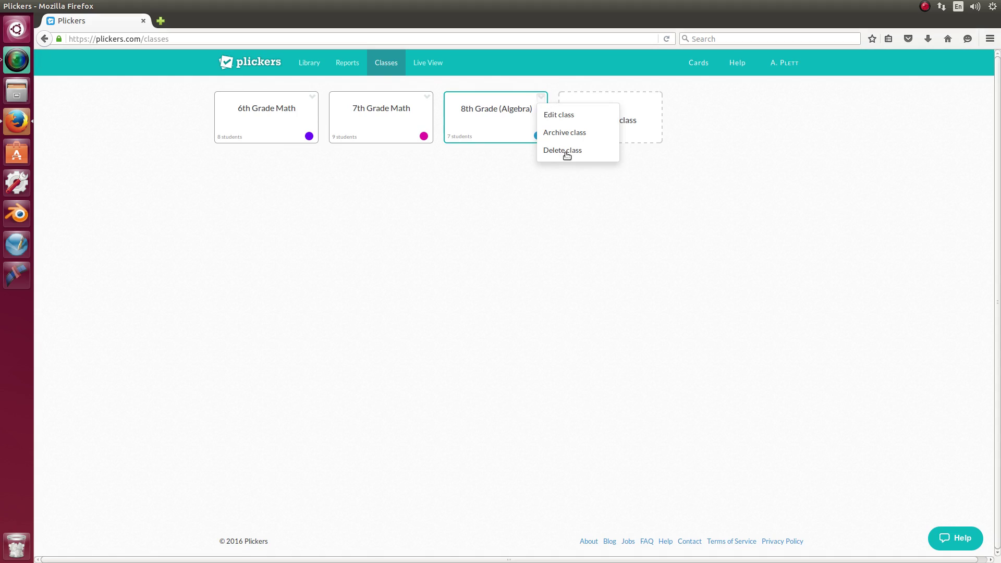
click(566, 150)
click(651, 144)
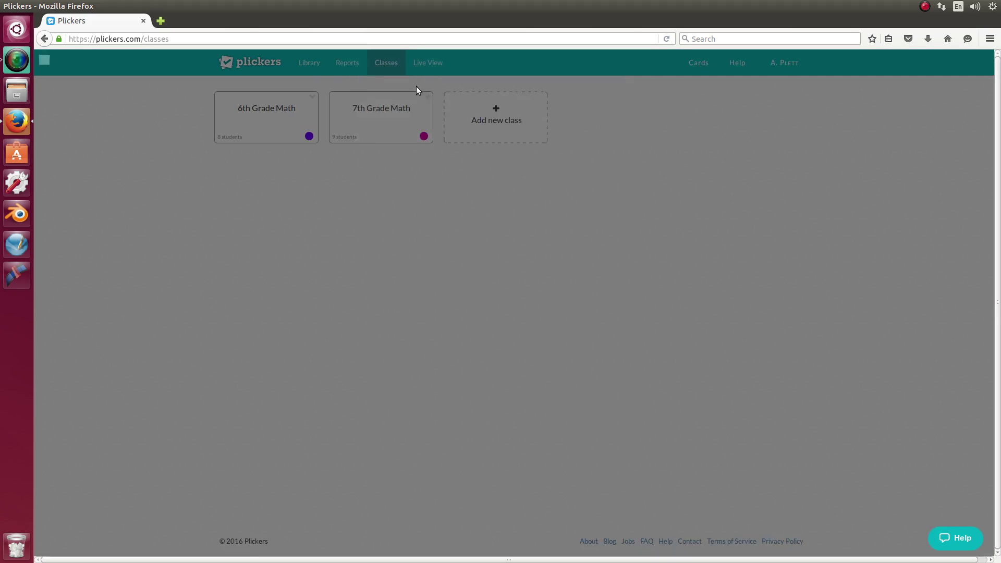
click(427, 97)
click(461, 149)
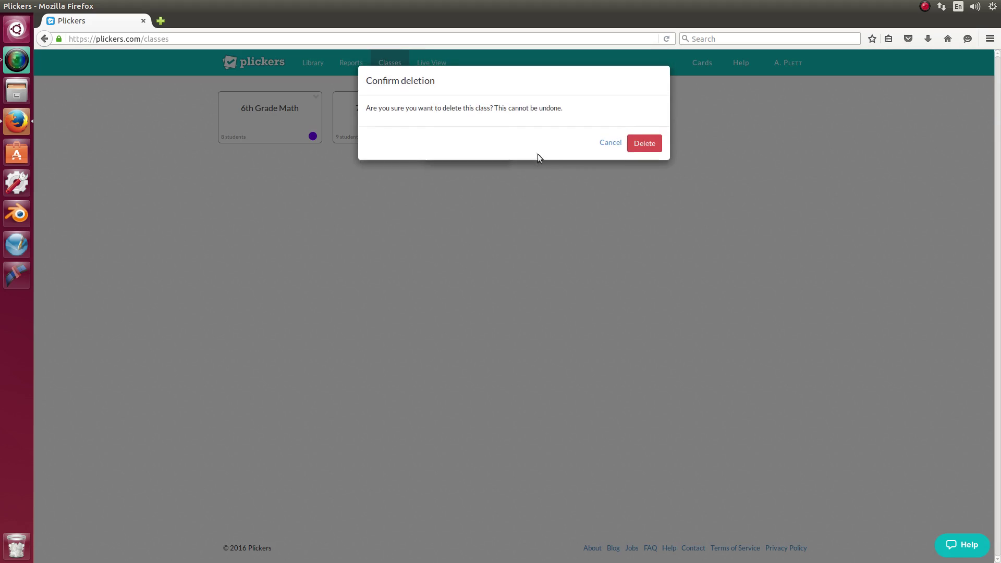
click(633, 151)
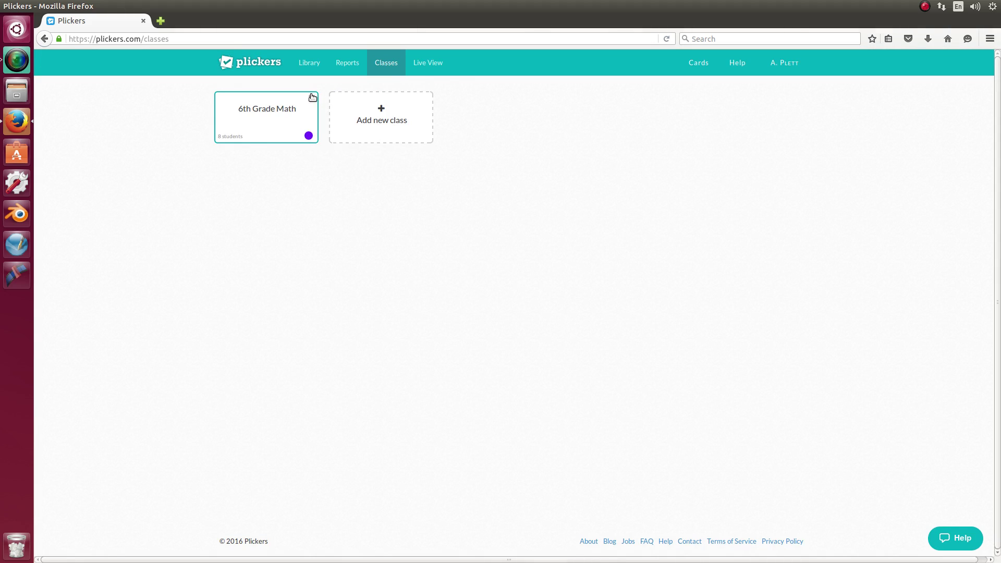
click(311, 97)
click(347, 150)
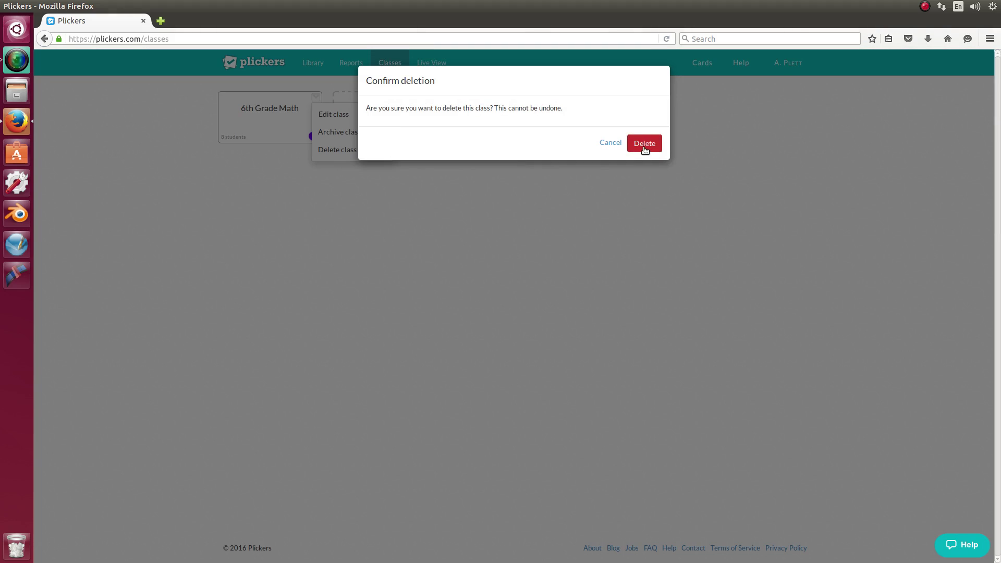
click(645, 147)
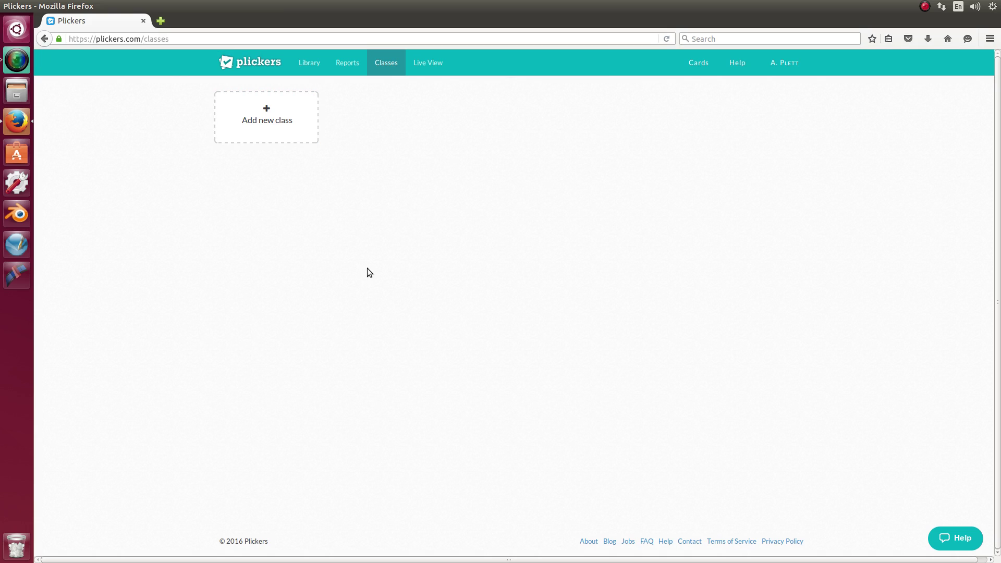
Start a new class named 'Technology 3rd/4th Grade'
click(267, 112)
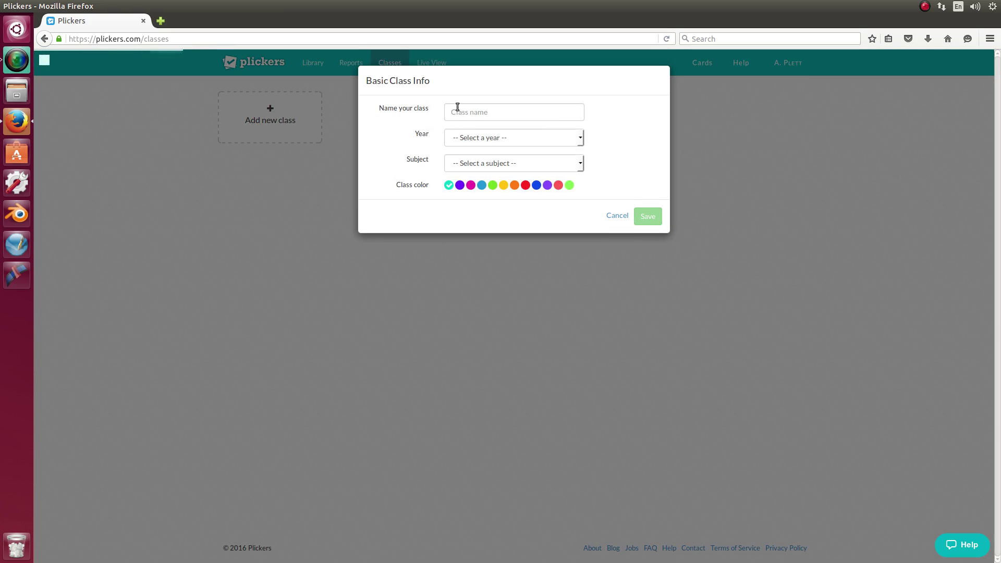
click(457, 107)
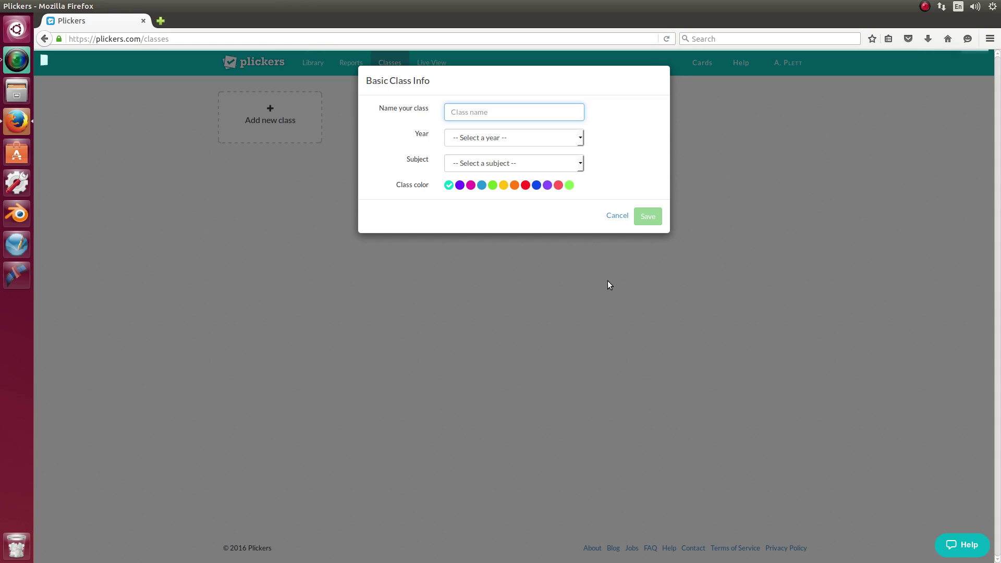
text(Technology 3rd)
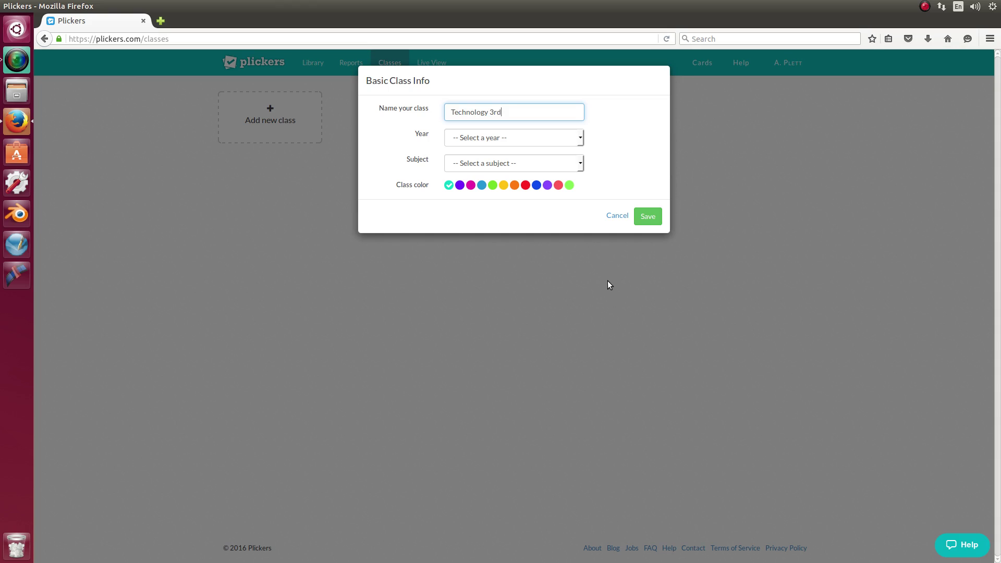
text(/4th Grade)
Set year to 3rd Grade, subject to Computers, colour yellow, and save the class
click(580, 139)
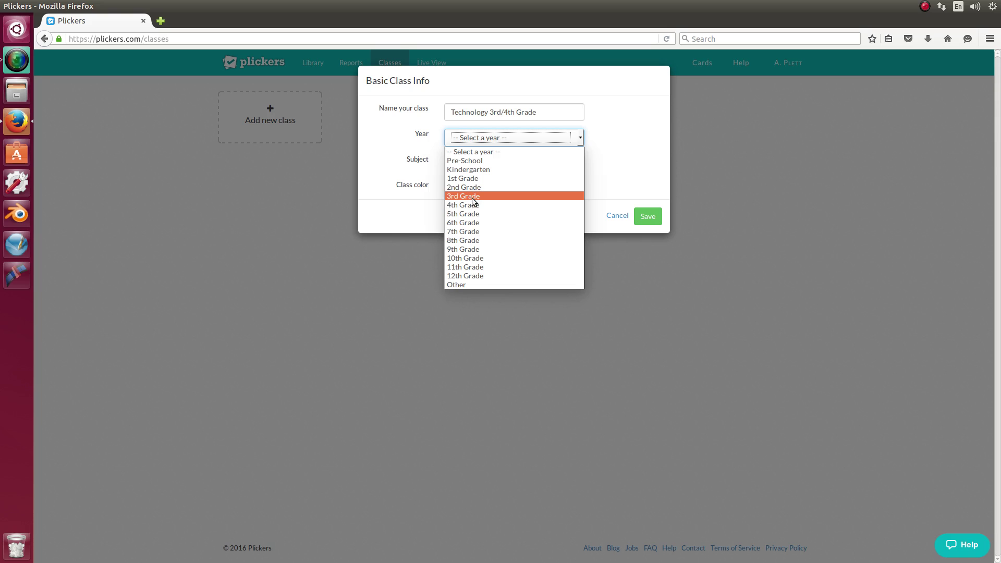
click(463, 286)
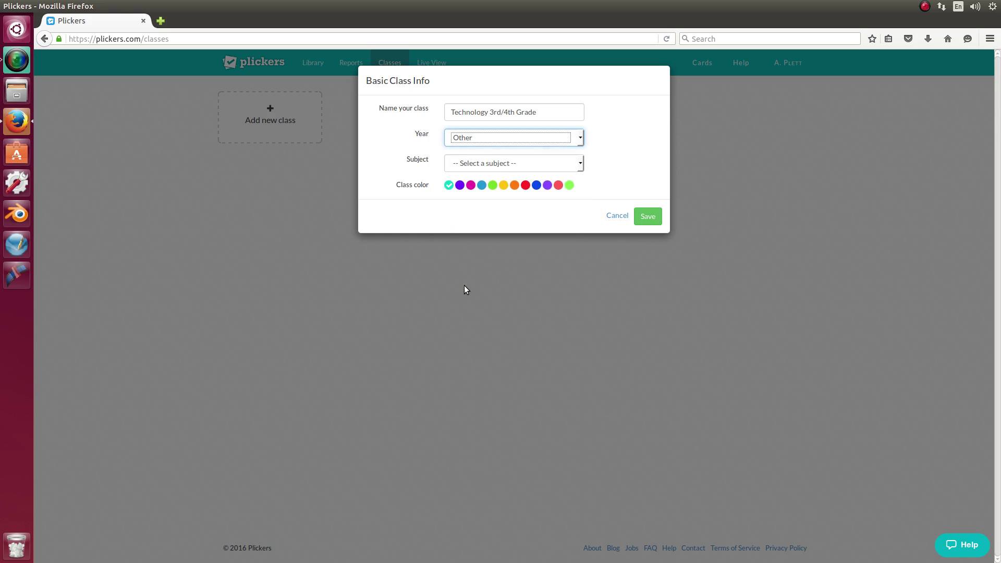
click(580, 139)
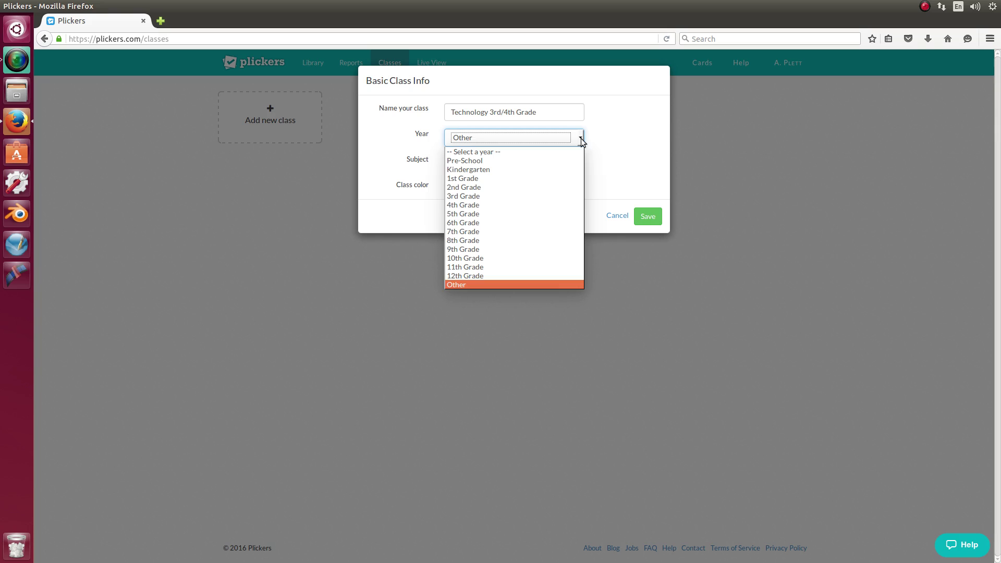
click(476, 197)
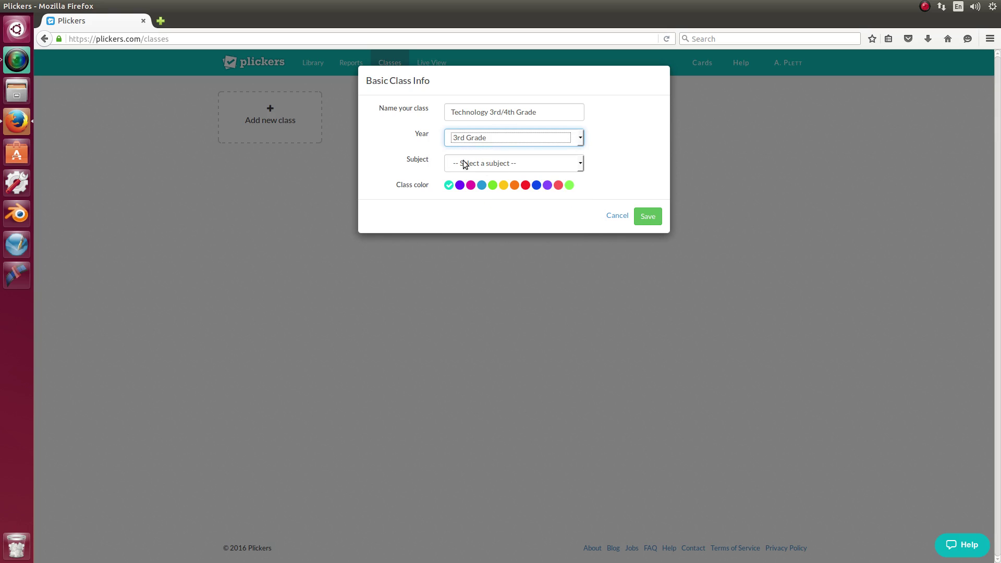
click(580, 163)
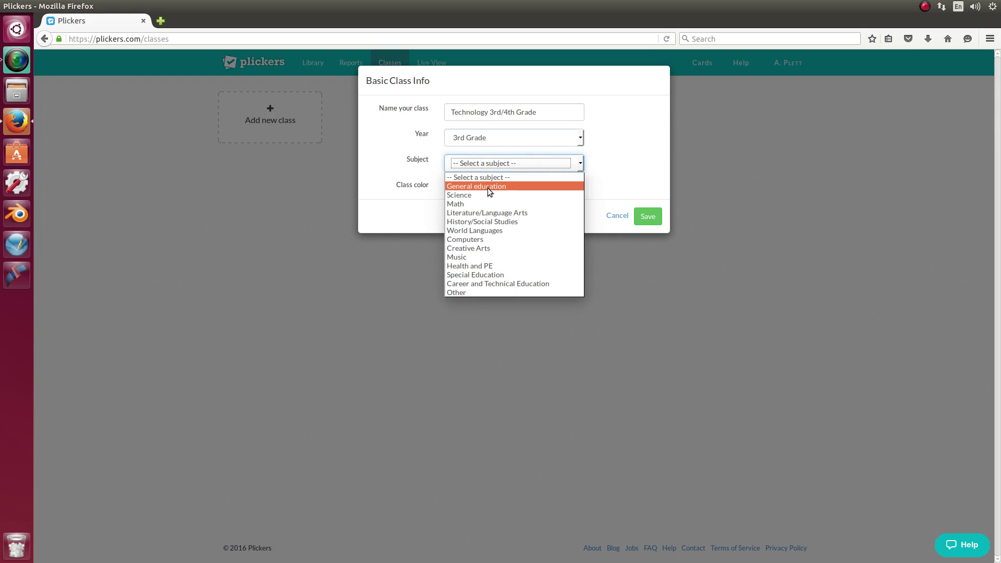
click(468, 240)
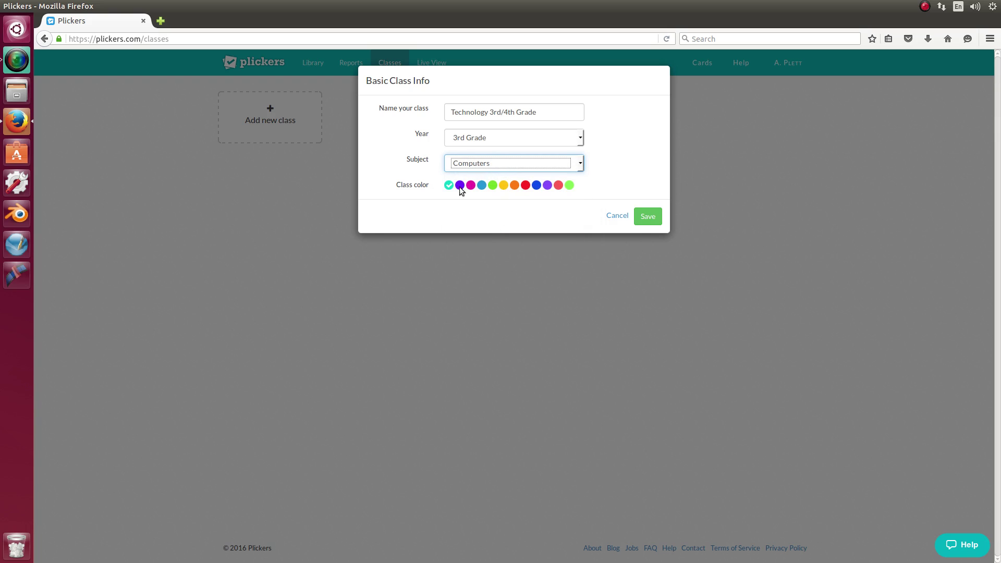
click(503, 185)
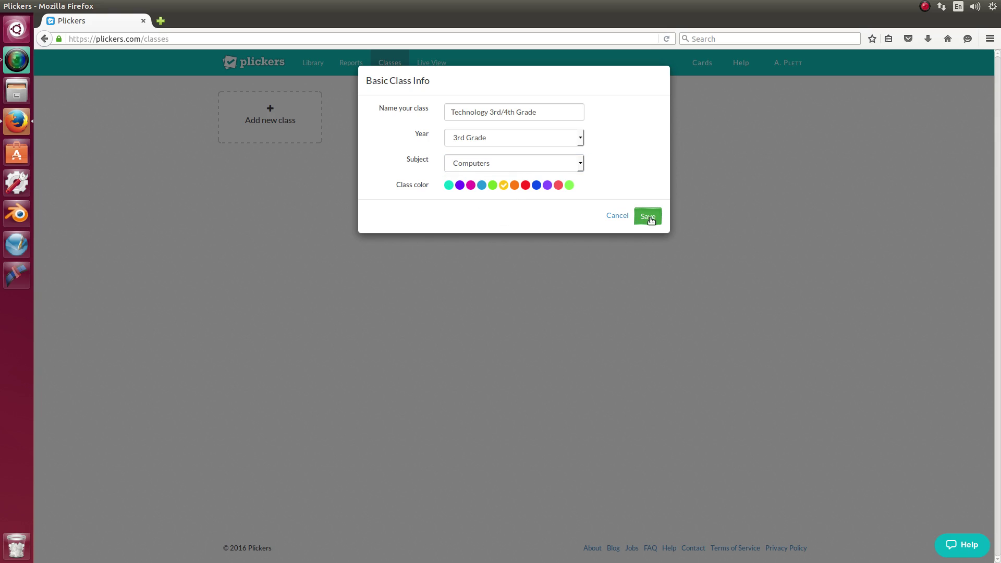
click(647, 216)
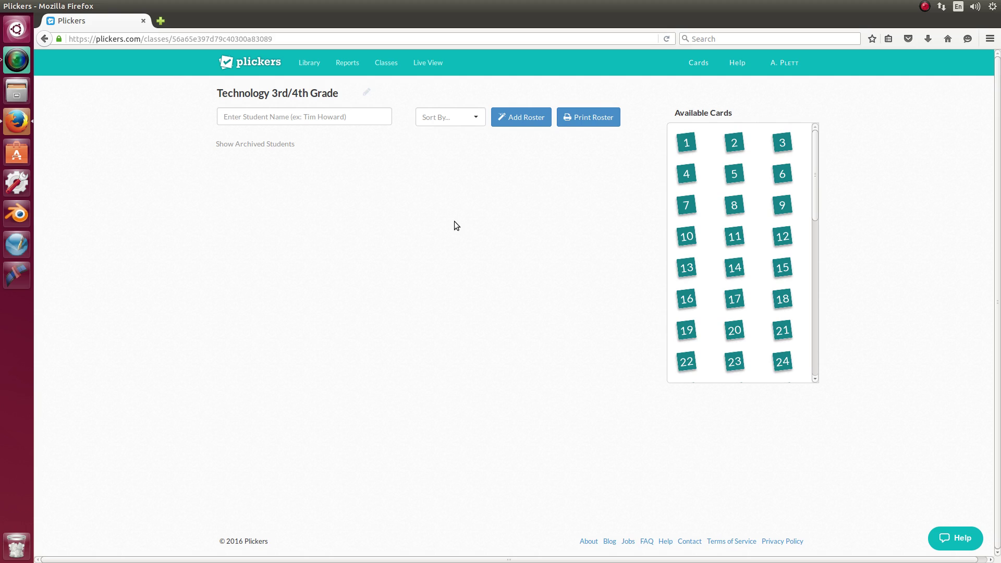
Enter four students' full names one after another, giving them cards 1 to 4
click(262, 120)
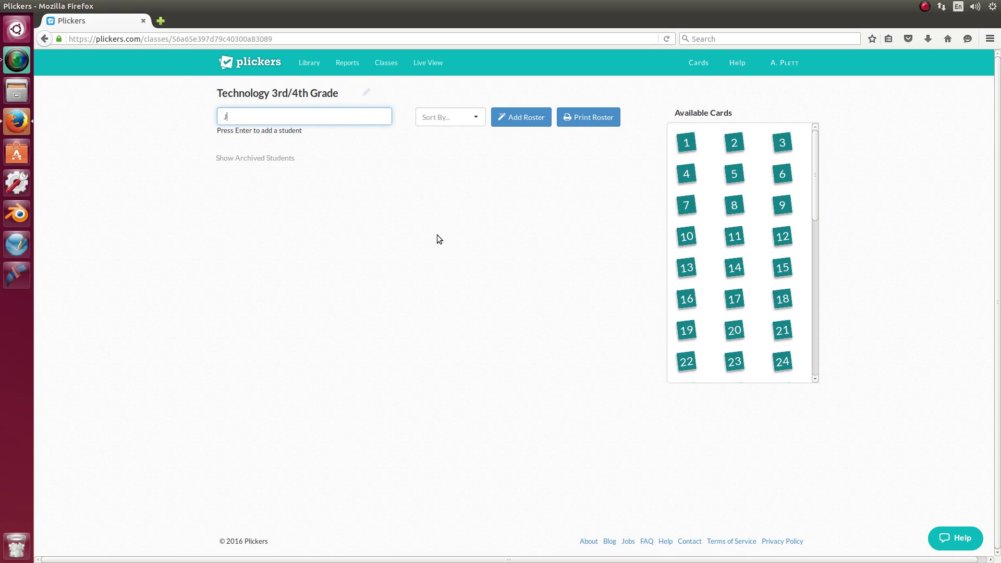
key(Return)
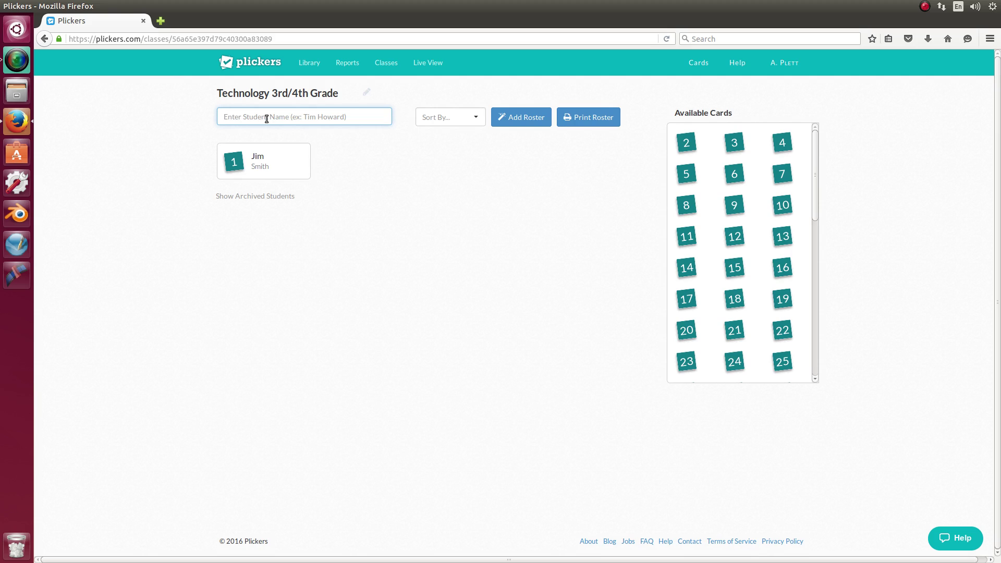
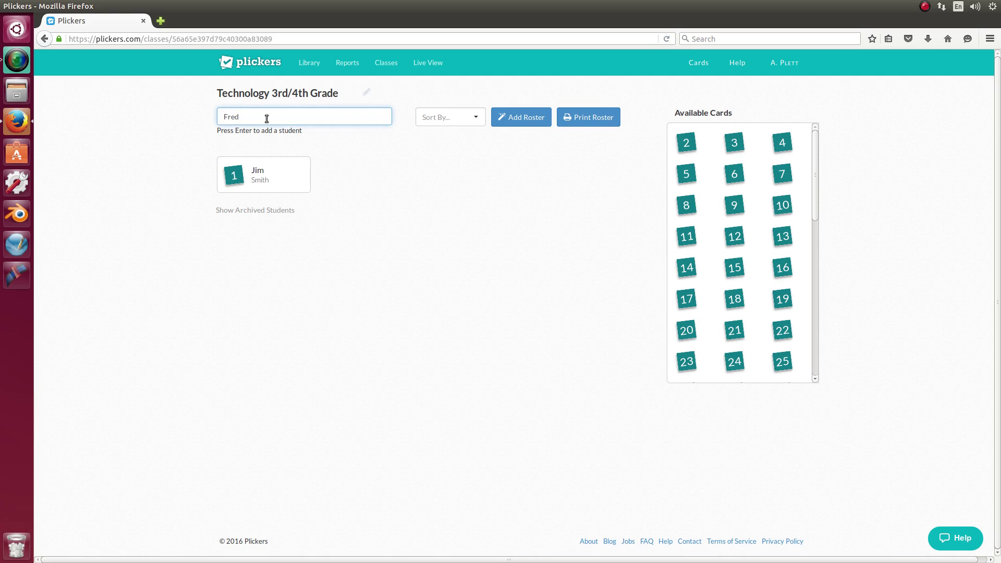
key(Return)
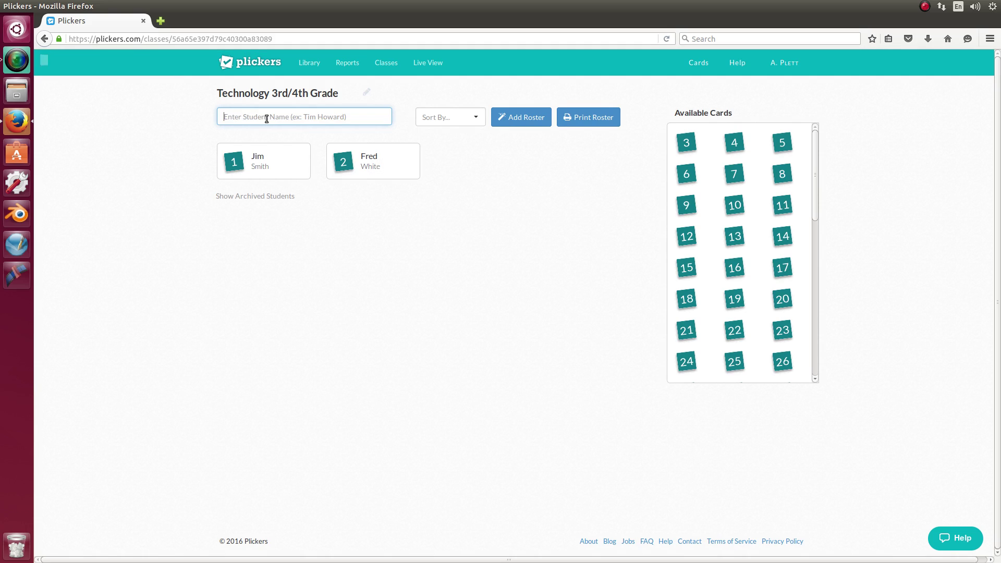
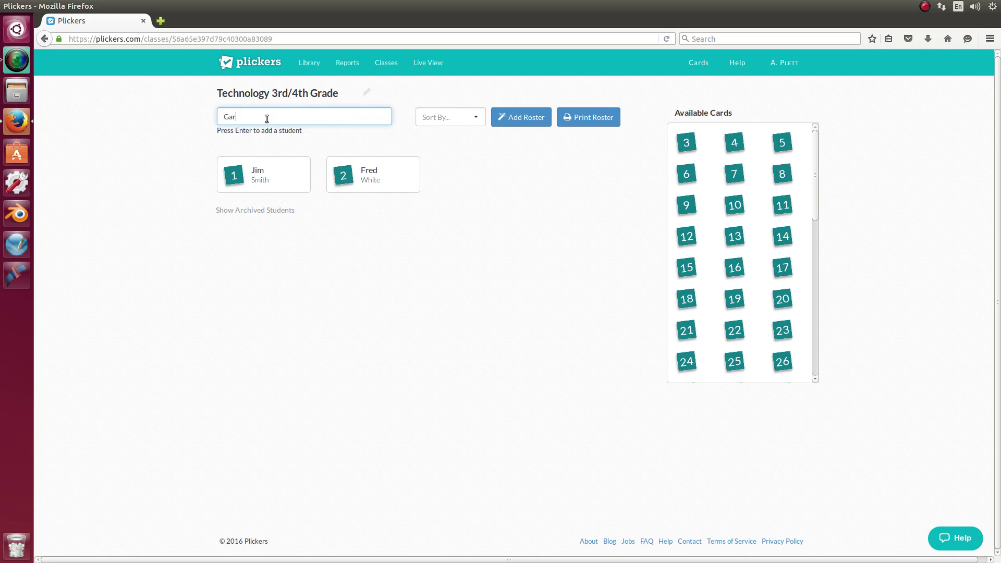
key(Return)
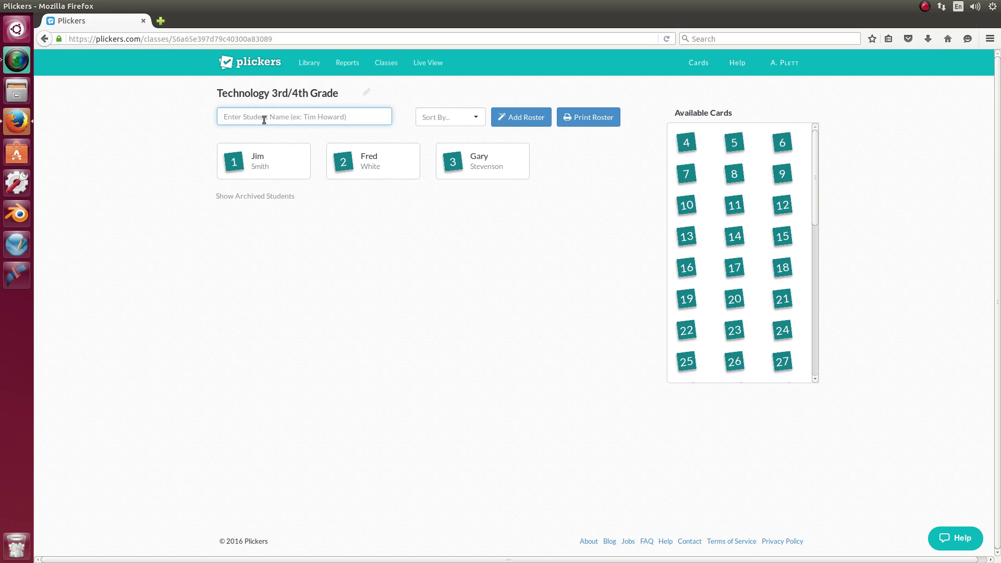
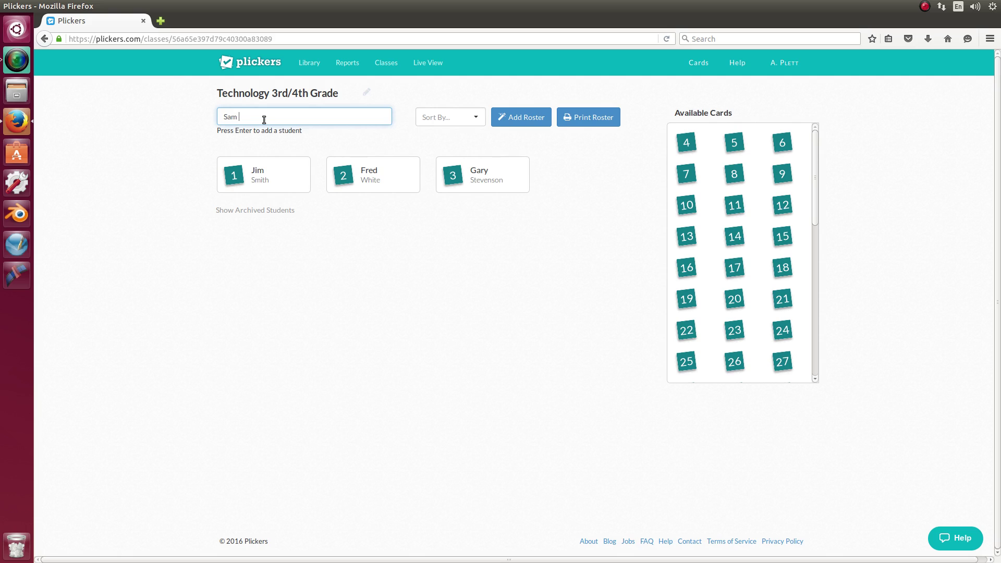
key(Return)
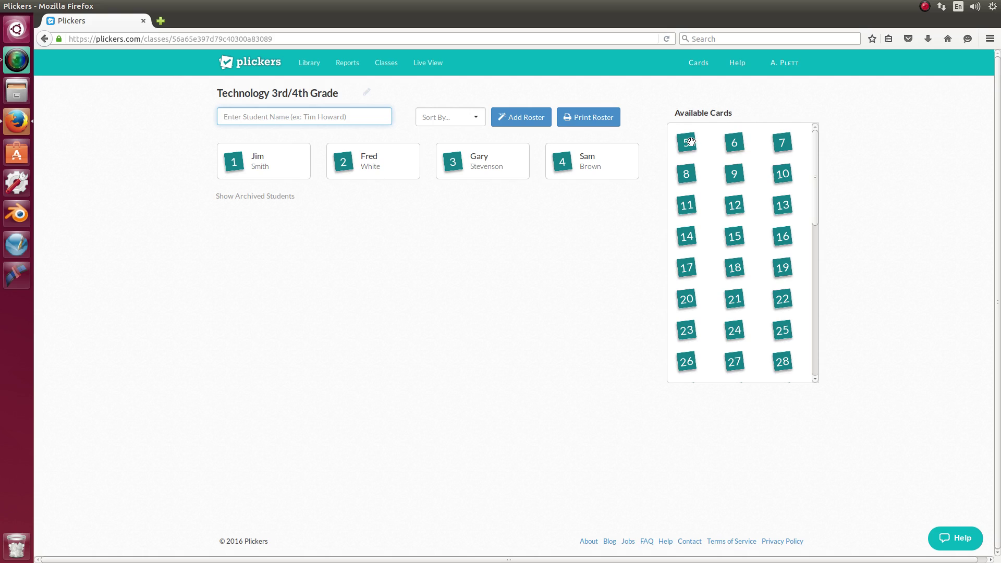
drag(687, 145, 563, 166)
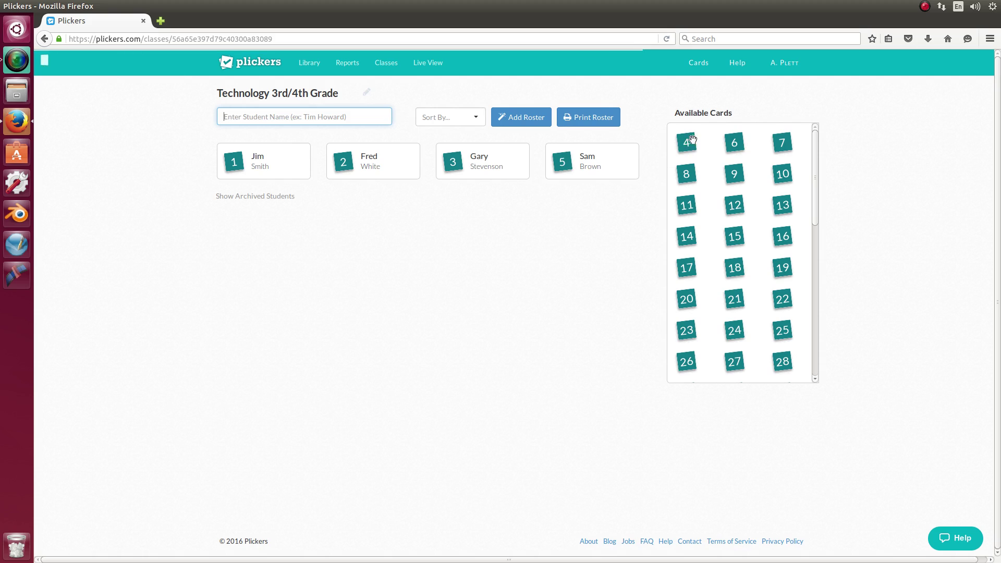
drag(686, 142, 562, 166)
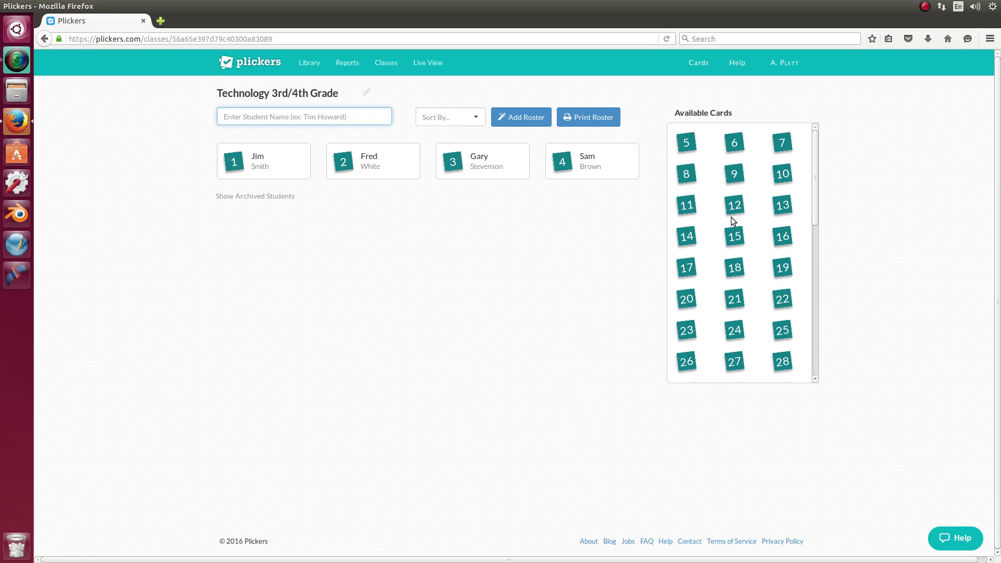
drag(815, 176, 819, 152)
drag(815, 186, 814, 364)
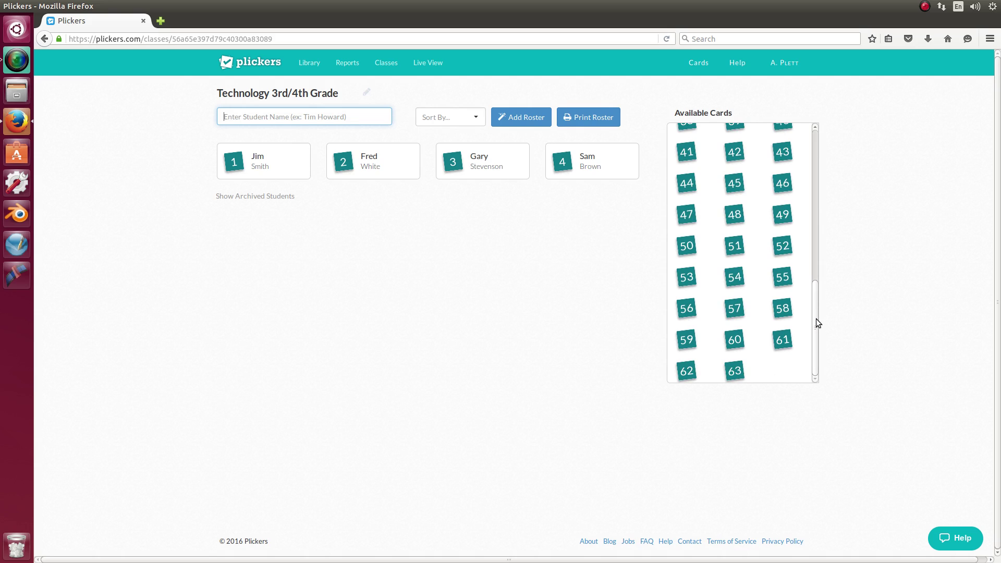
drag(815, 319, 817, 142)
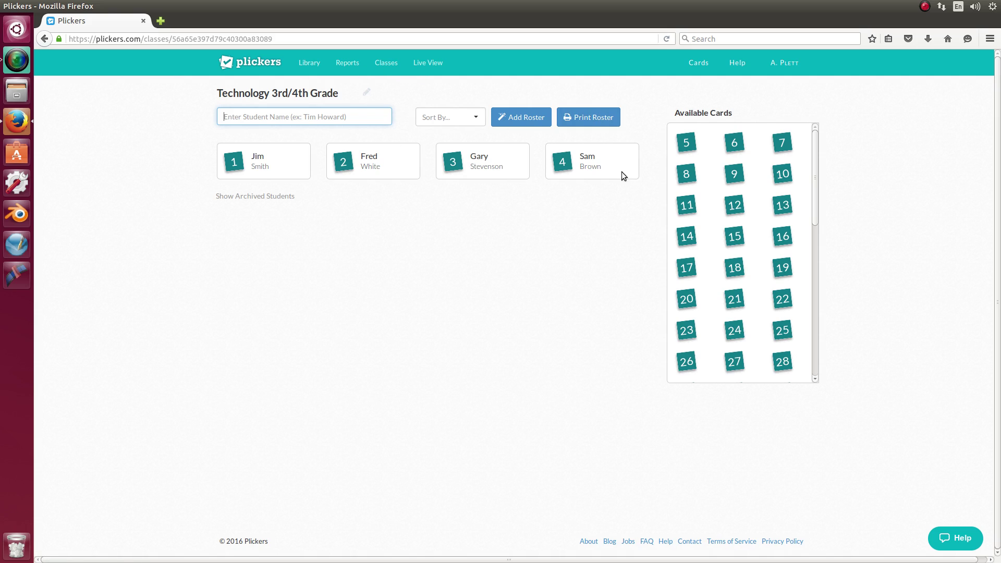
Go to the Cards page listing the printable card sets
click(699, 64)
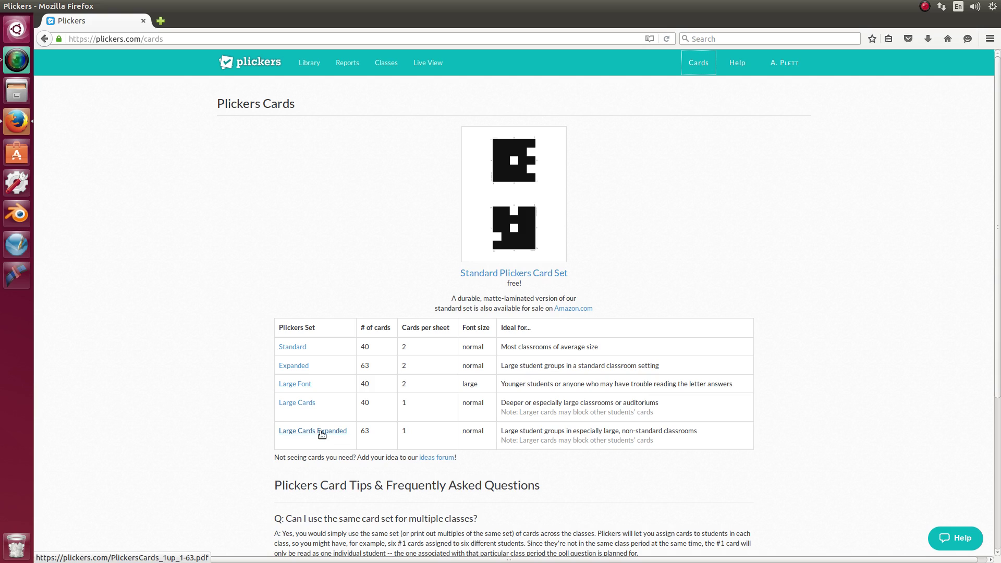
Preview the Large Cards Expanded card PDF, then close it
click(322, 431)
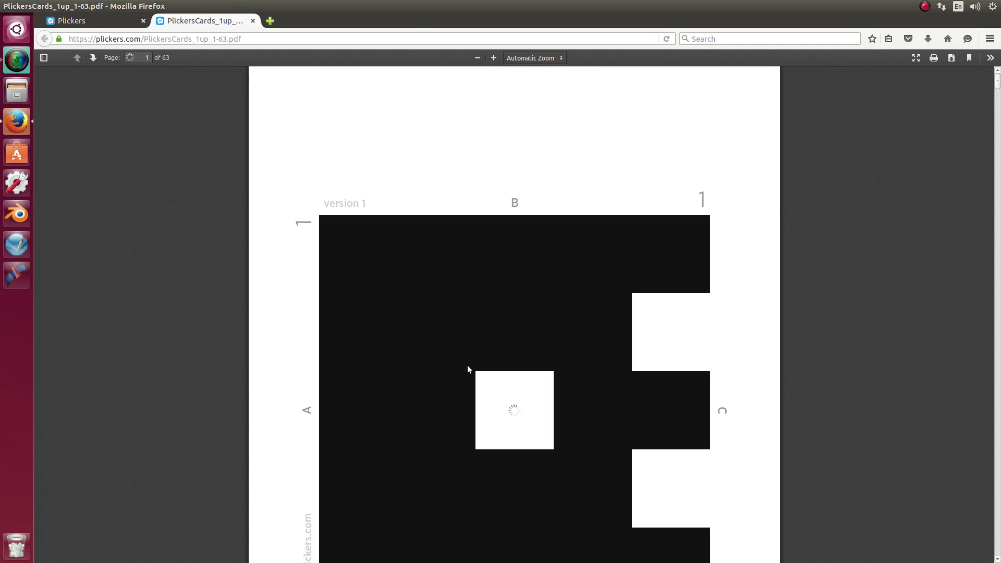
scroll(564, 425, down, 5)
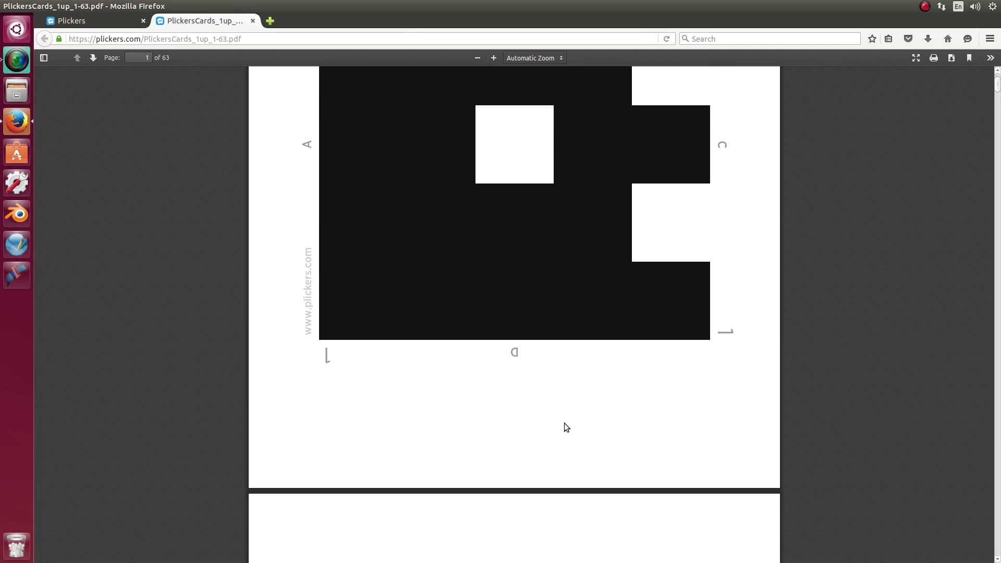
scroll(564, 423, up, 3)
scroll(565, 425, up, 3)
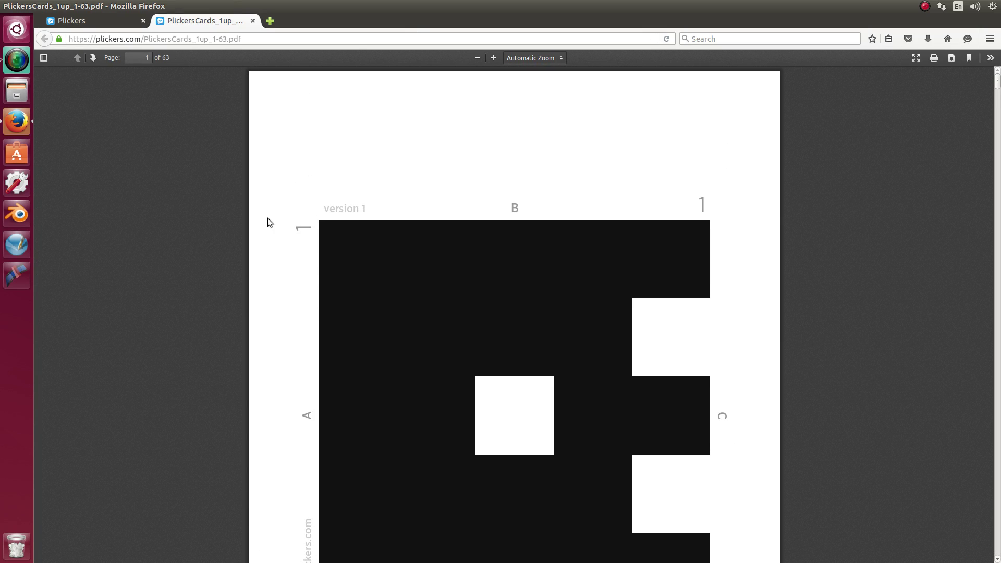
click(253, 21)
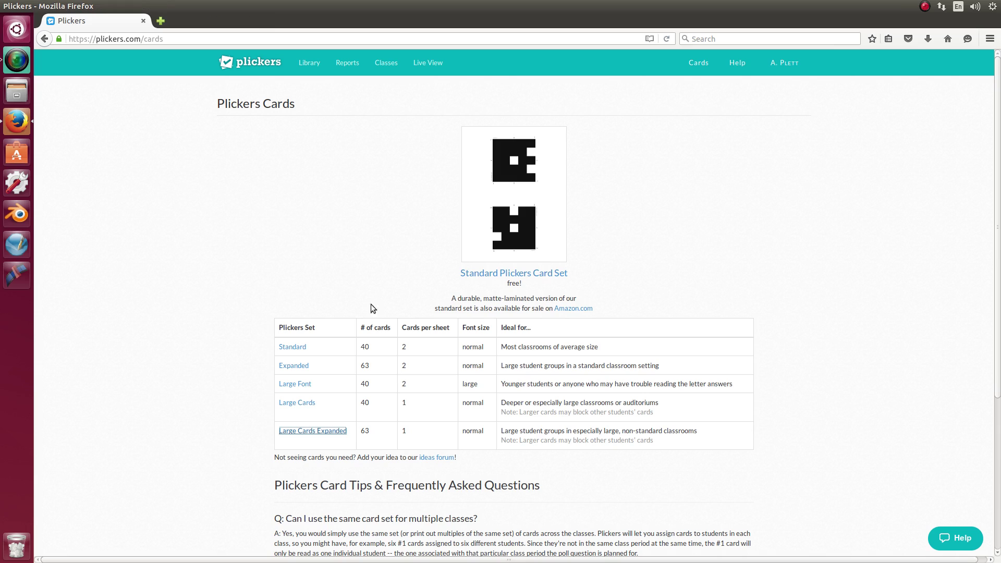
Browse the Expanded card set PDF, close it, then reopen it
click(299, 367)
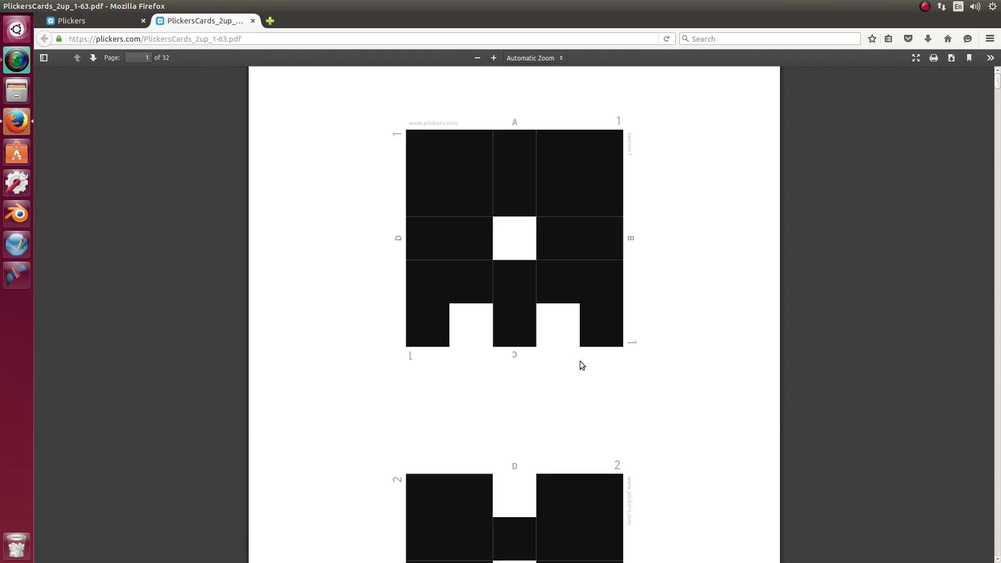
scroll(588, 352, down, 8)
scroll(592, 359, up, 5)
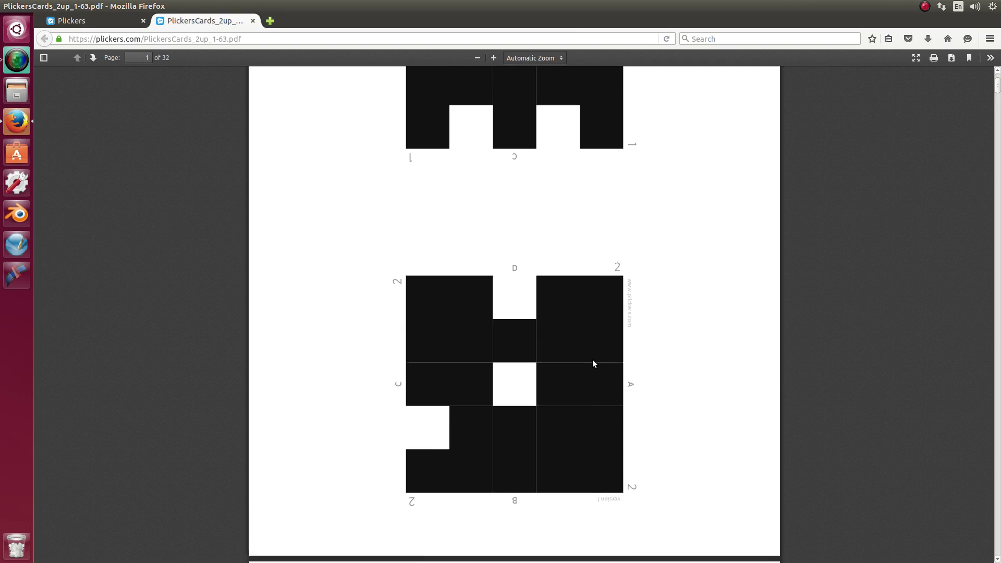
scroll(592, 359, up, 3)
scroll(592, 359, down, 7)
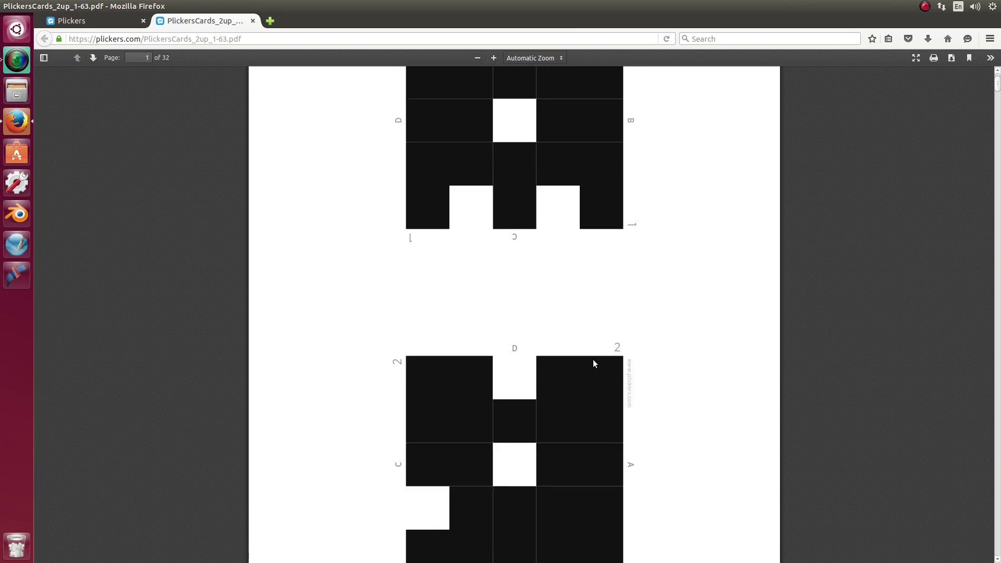
scroll(594, 360, up, 8)
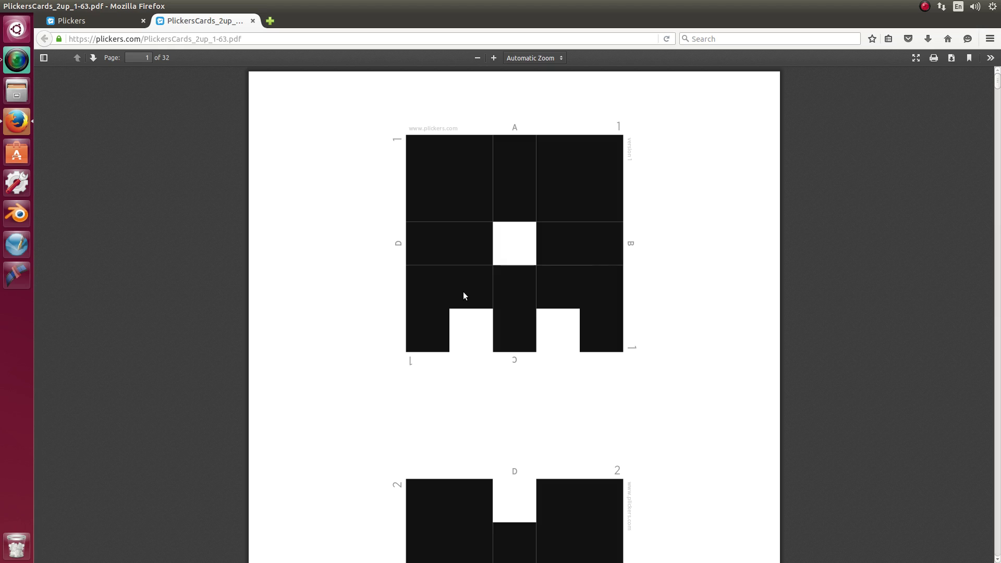
click(253, 21)
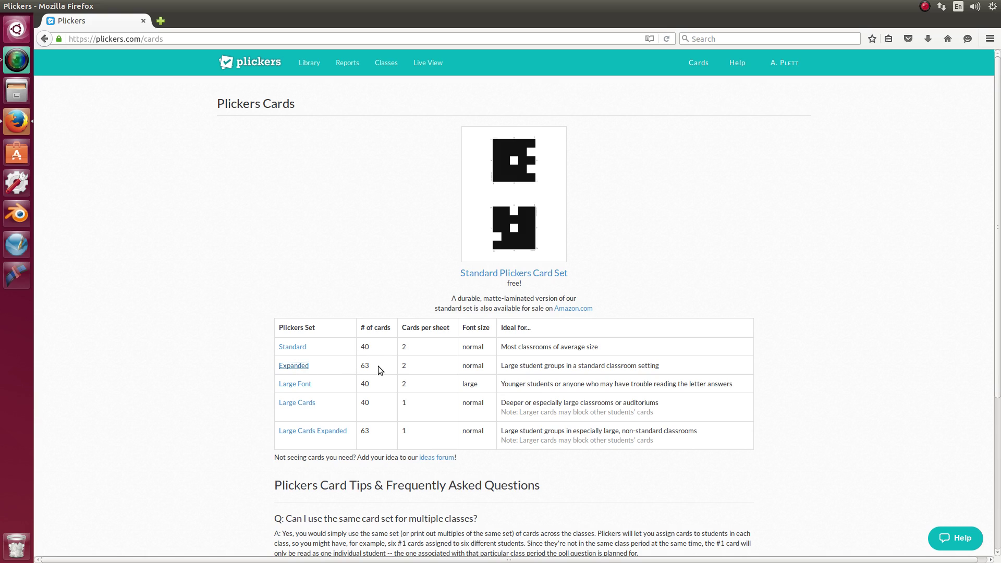
click(295, 366)
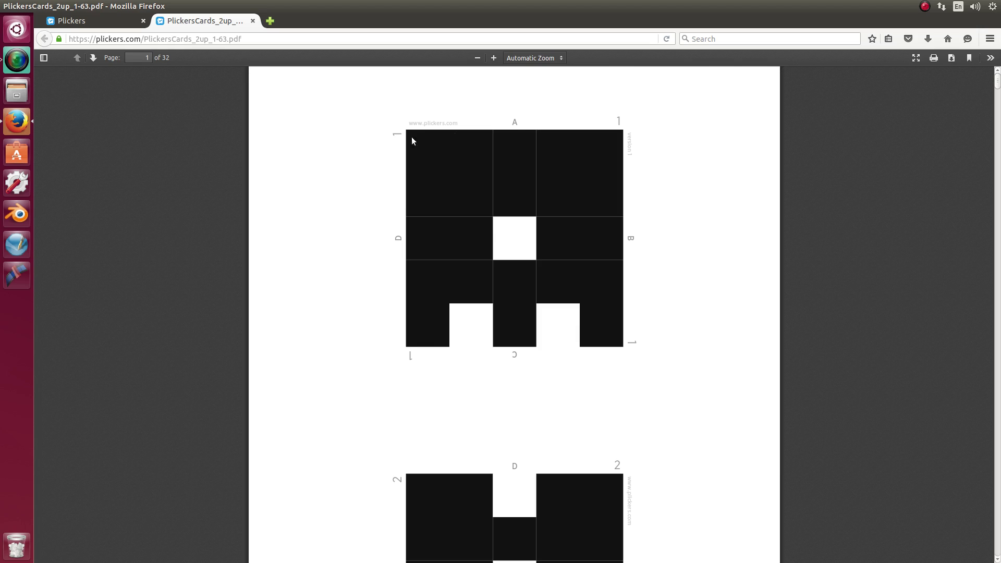
Scroll through the first cards of the Expanded PDF, then close the PDF tab
scroll(595, 332, down, 5)
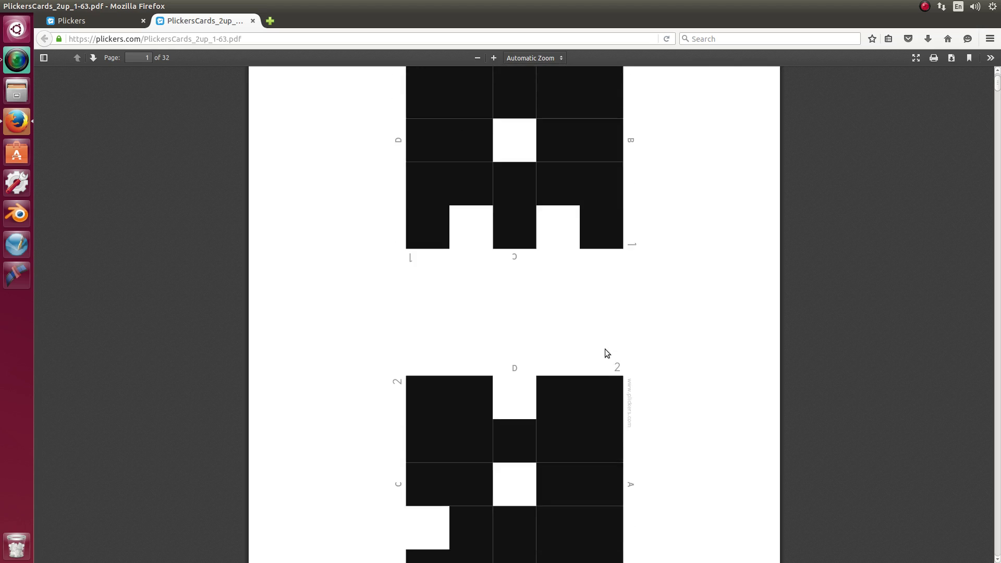
scroll(573, 420, down, 9)
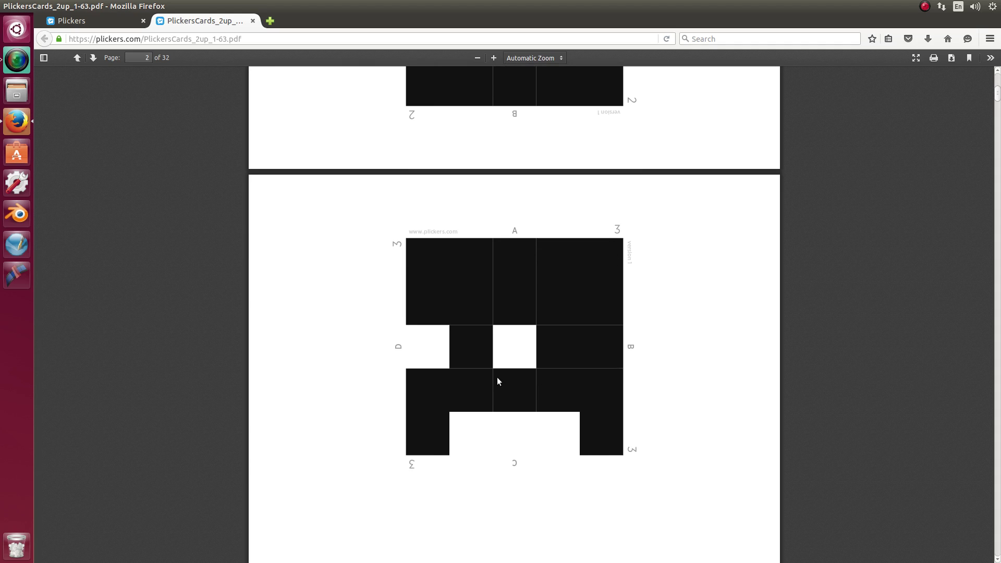
scroll(497, 377, up, 3)
scroll(497, 374, up, 10)
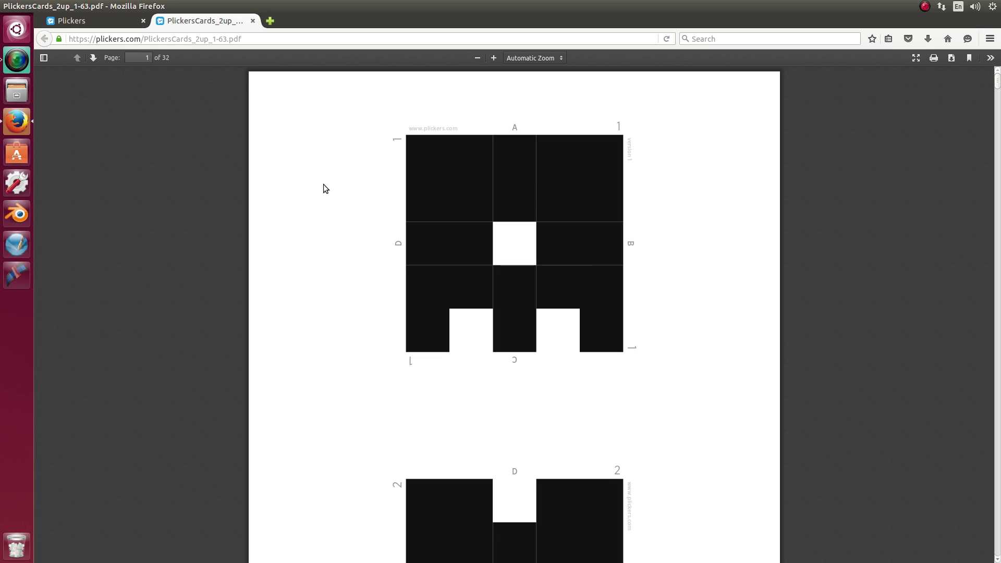
click(253, 21)
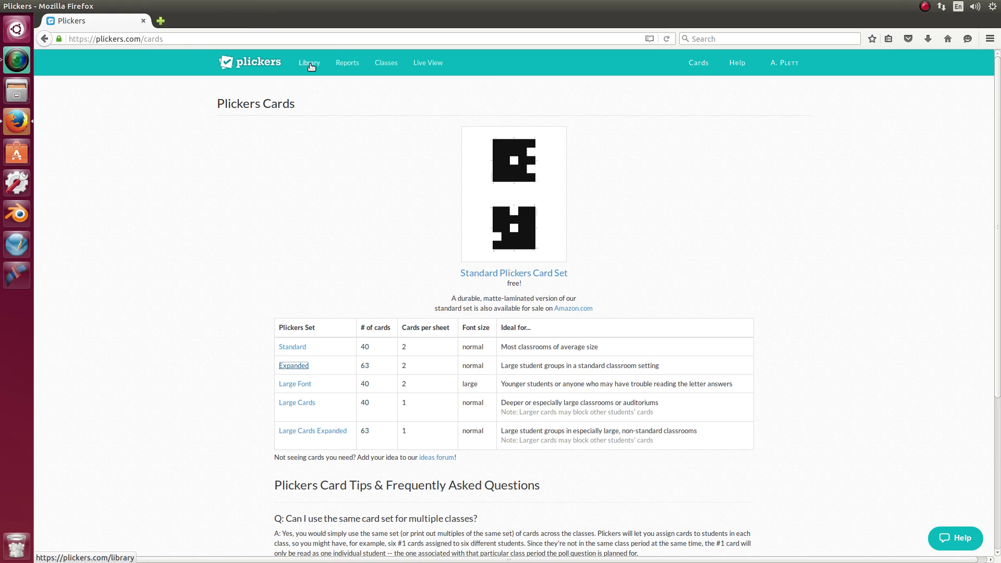
Go to the Library and start a blank new multiple-choice question
click(311, 66)
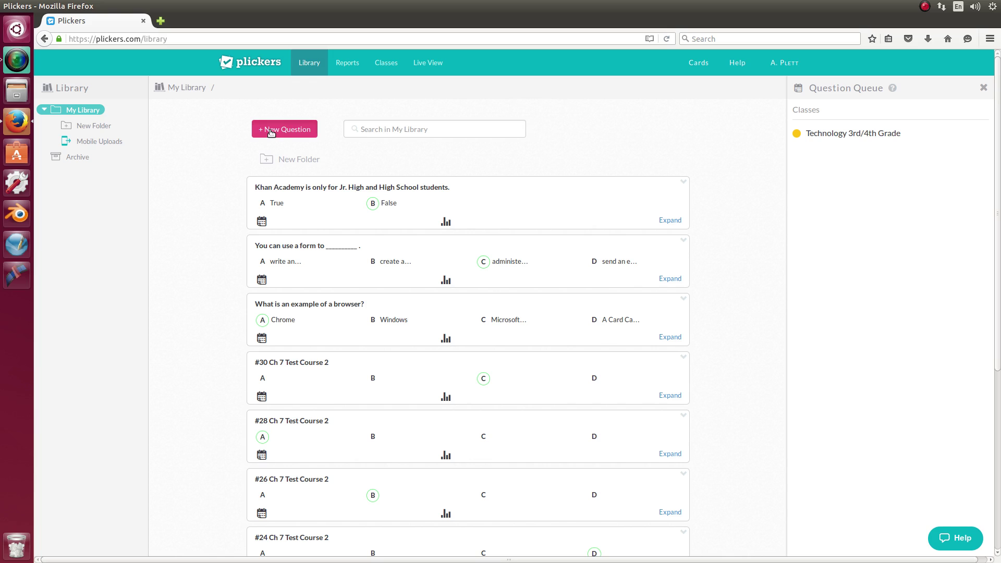
click(270, 130)
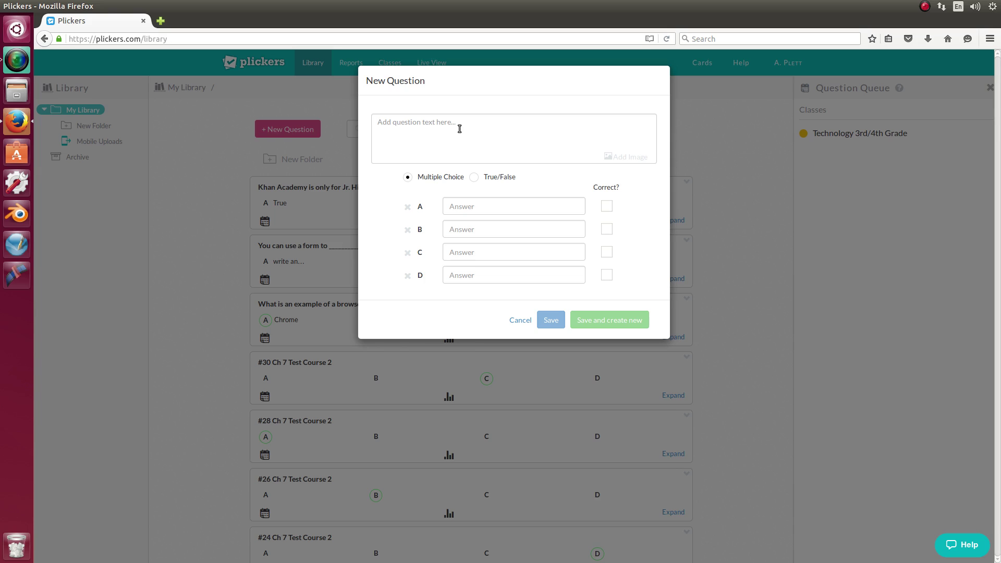
Enter the question text '#1 Ch5 Review', mark B correct, and save it to start another
text(#)
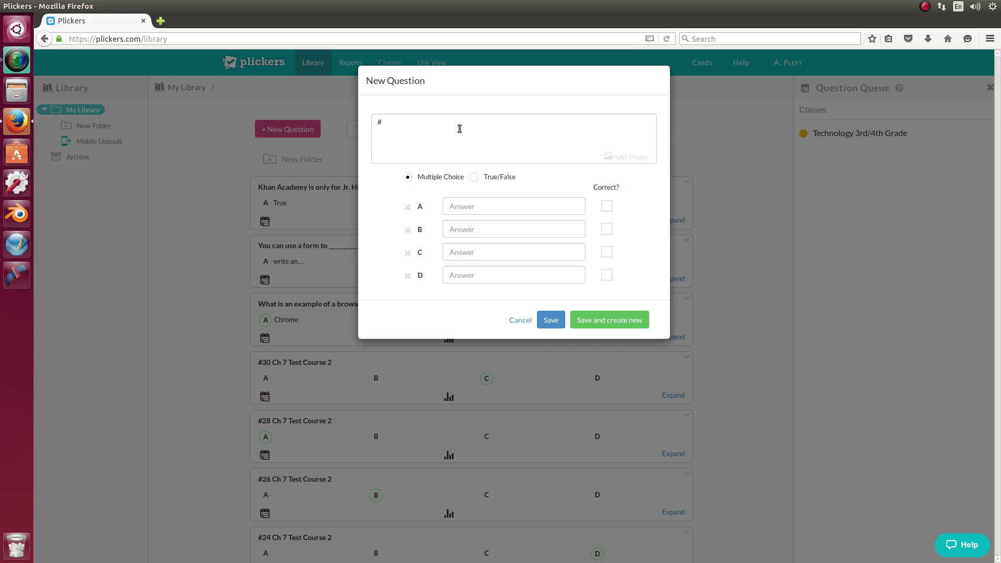
text(1 Ch5 Review)
click(608, 230)
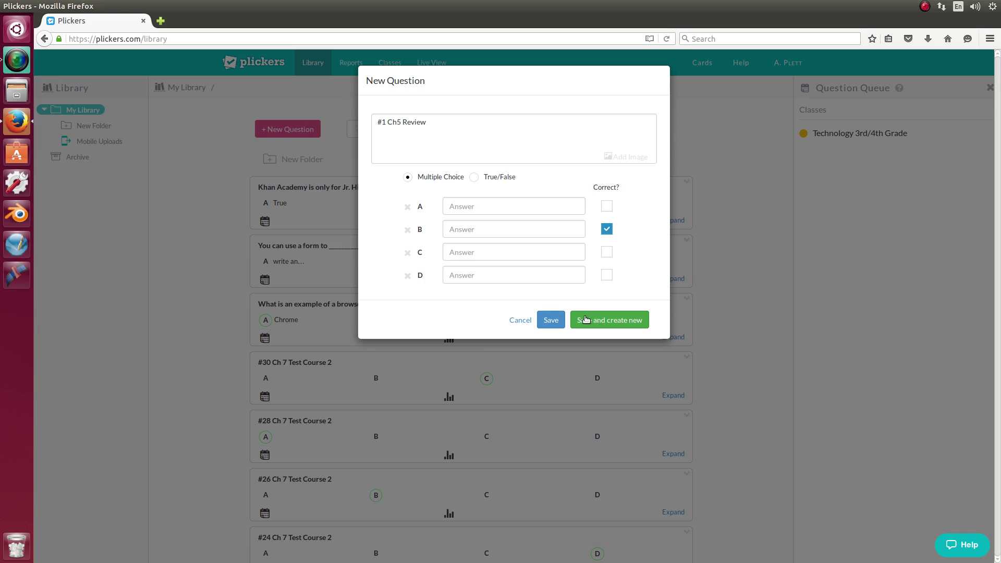
click(624, 323)
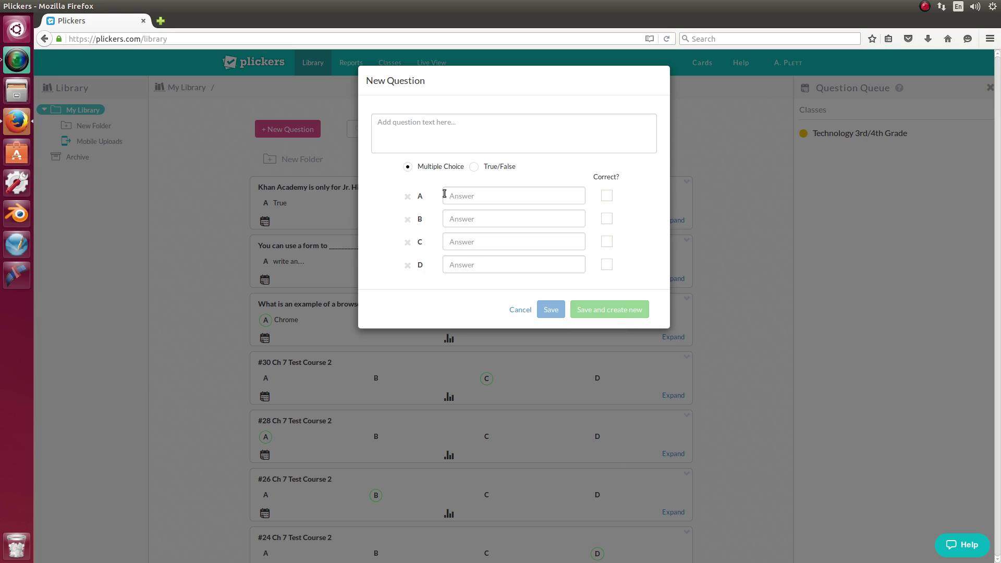
Create '#2 Ch 5 Review' with answer A correct and save it to start another
click(420, 123)
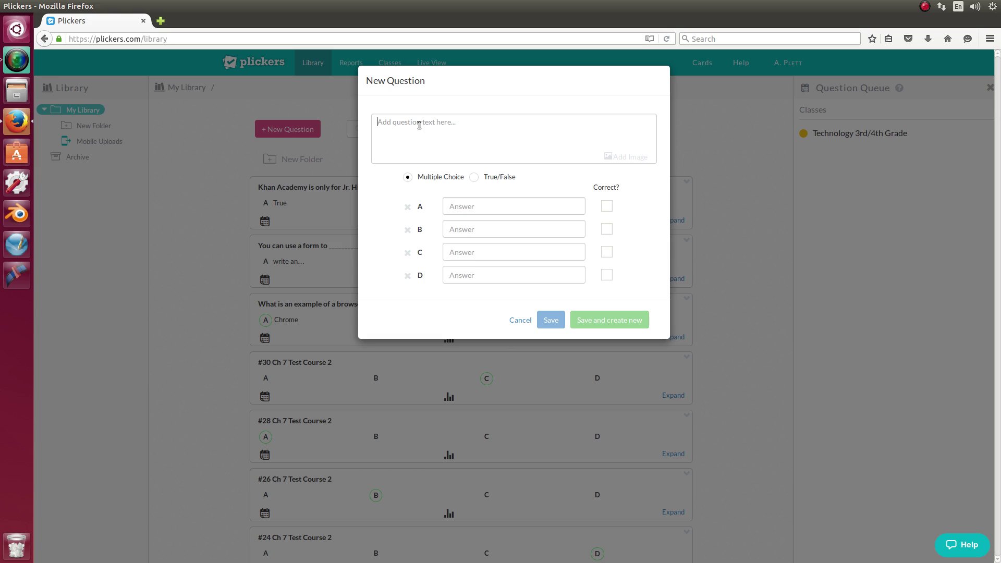
text(#)
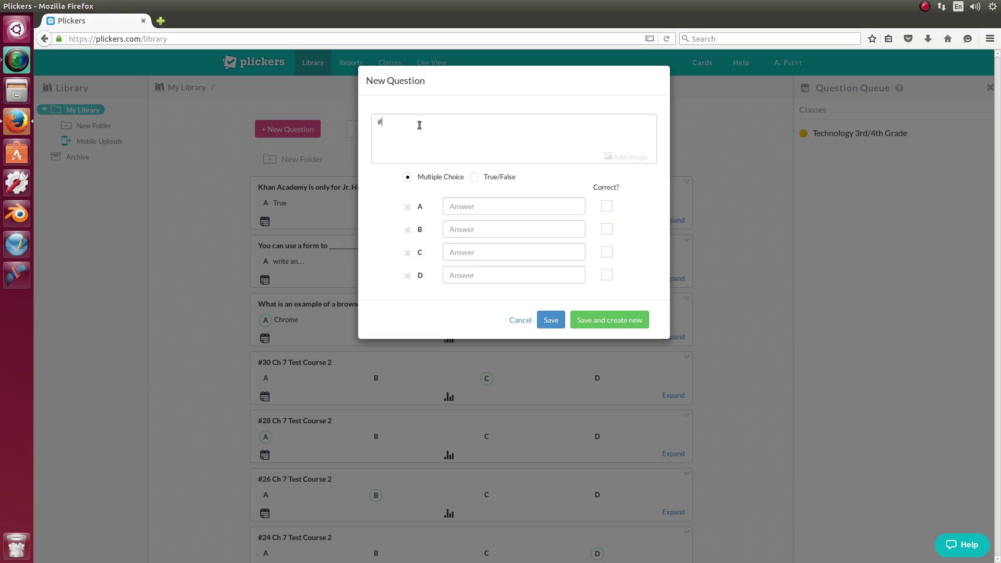
text(2 Ch 5 Review)
key(shift+Left)
key(shift+Left)
key(shift+Left)
key(shift+Left)
key(shift+Left)
key(shift+Left)
key(shift+Left)
key(shift+Left)
key(shift+Left)
key(shift+Left)
key(shift+Left)
key(shift+Left)
key(shift+Left)
key(shift+Left)
click(606, 206)
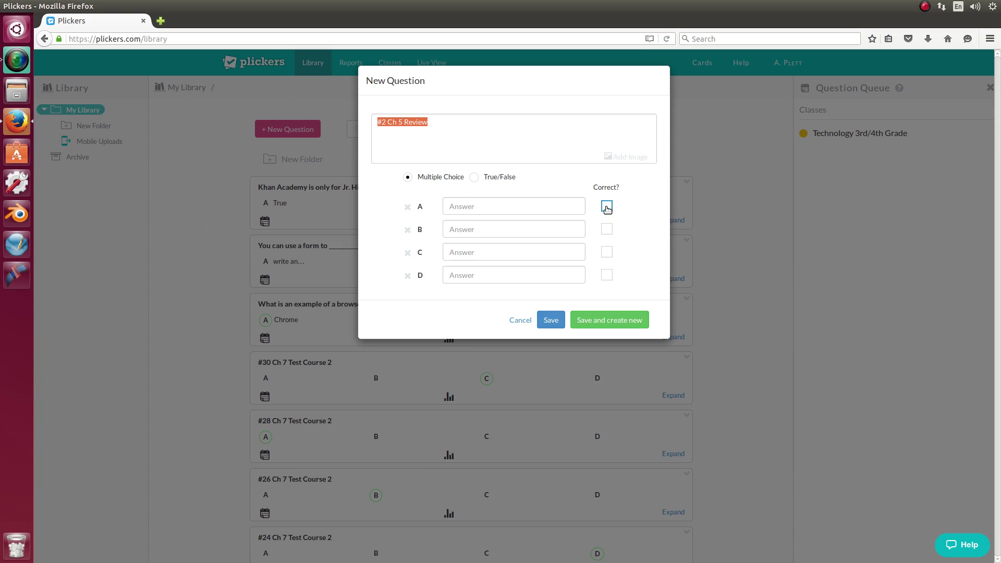
click(621, 324)
Change the question number to make '#3 Ch 5 Review', mark D correct, and save
click(435, 133)
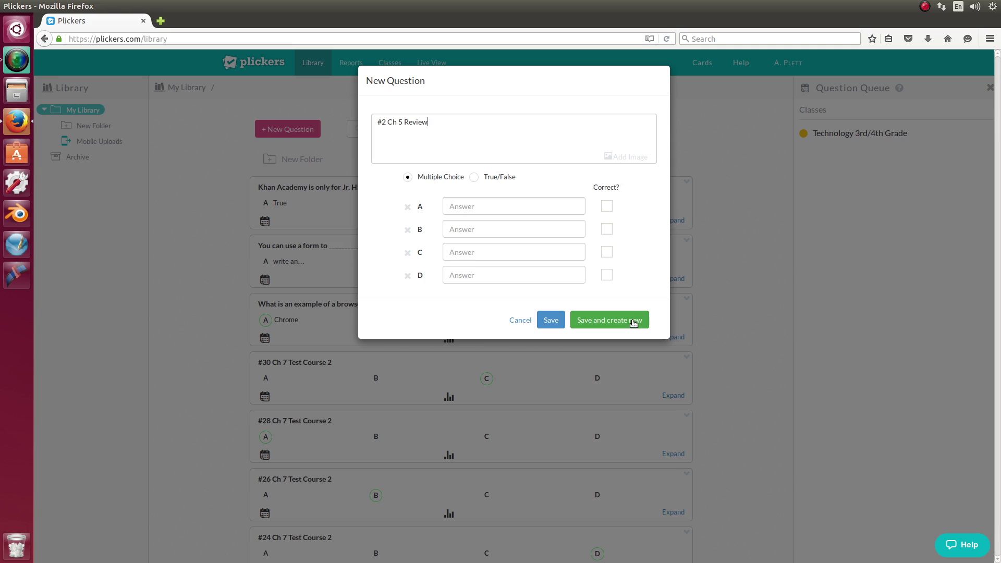
click(386, 122)
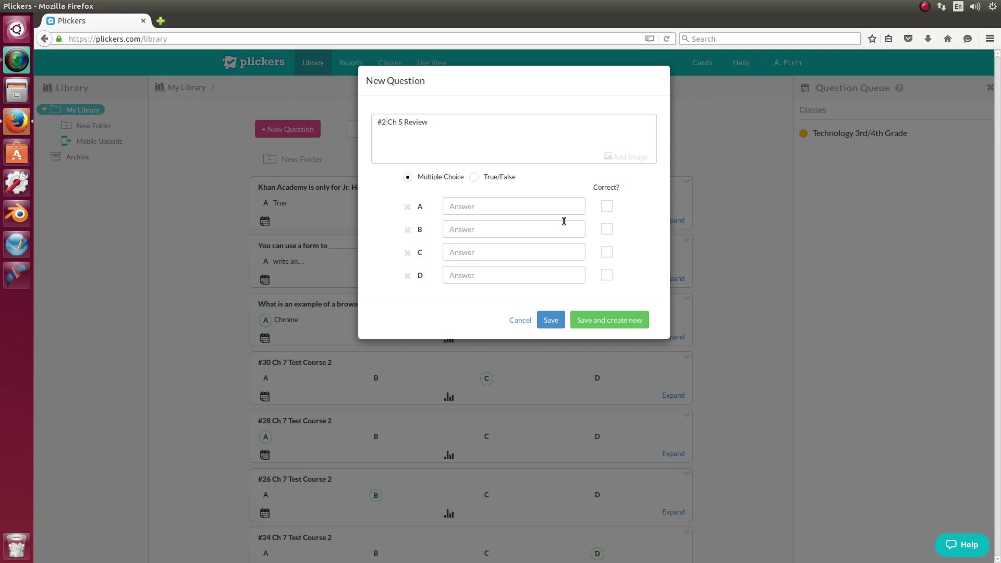
key(BackSpace)
text(3)
click(607, 276)
click(551, 322)
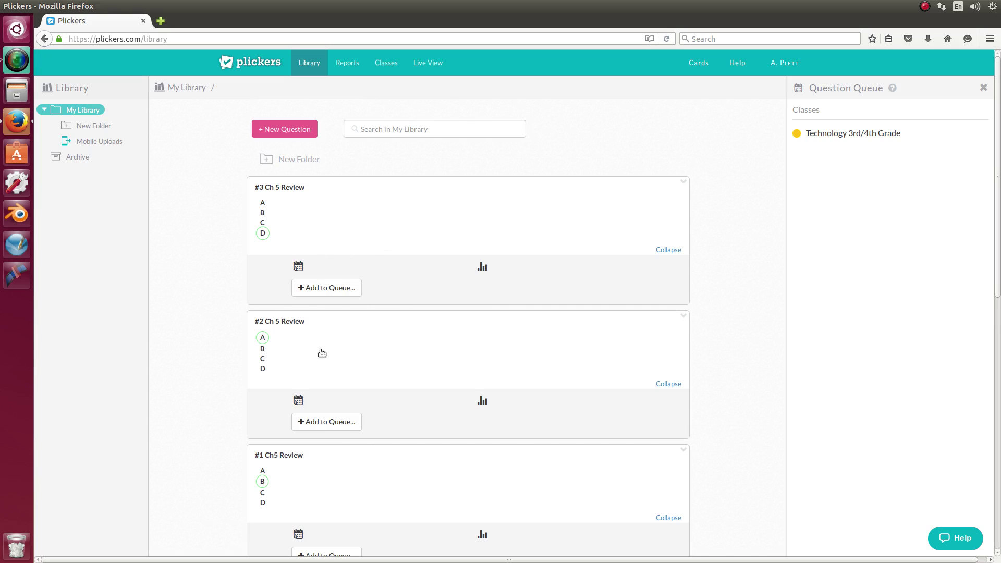
Add #3, #2 and #1 Ch 5 Review to the Technology 3rd/4th Grade queue, then view Classes
scroll(331, 365, down, 3)
scroll(330, 366, up, 3)
click(305, 288)
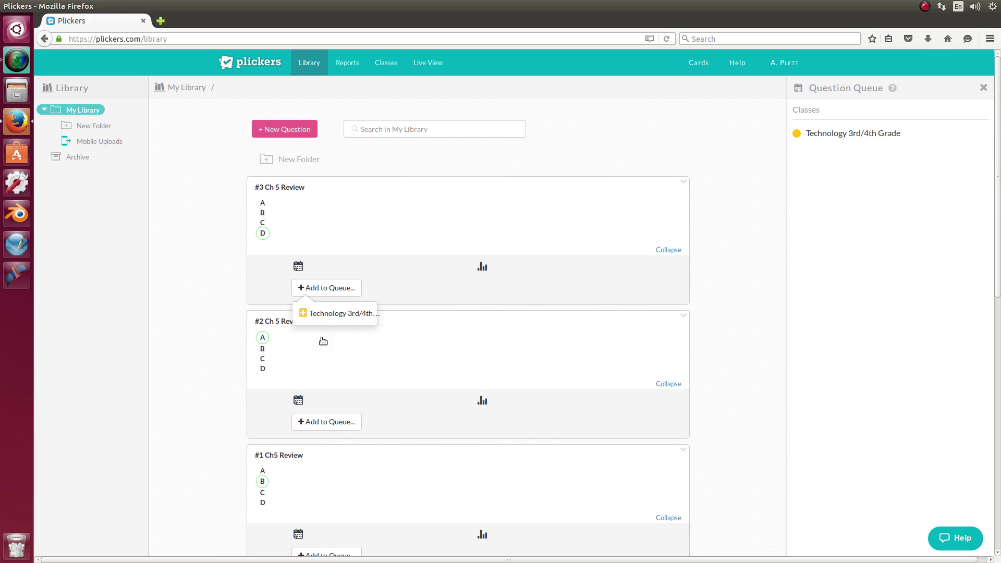
click(331, 314)
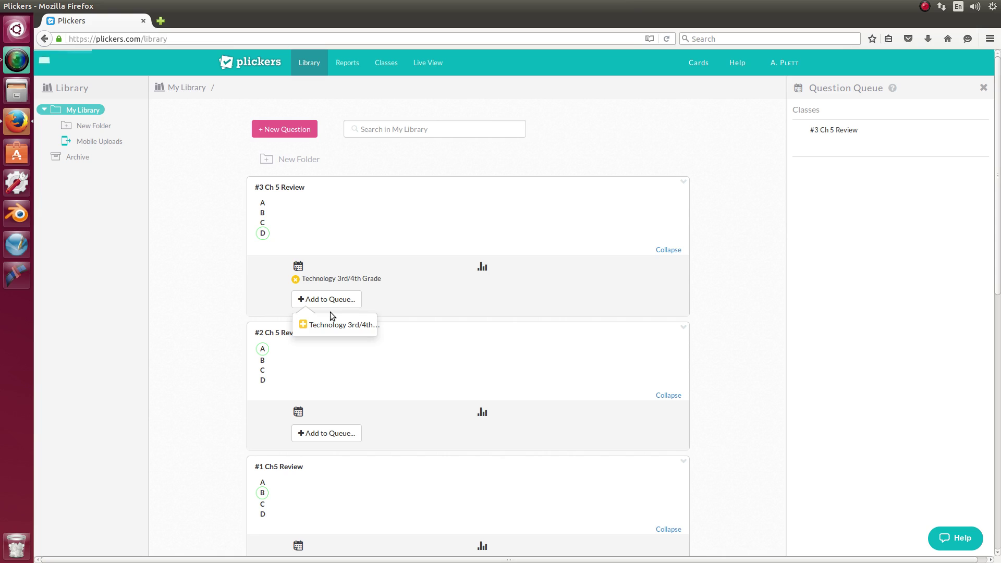
scroll(392, 318, down, 3)
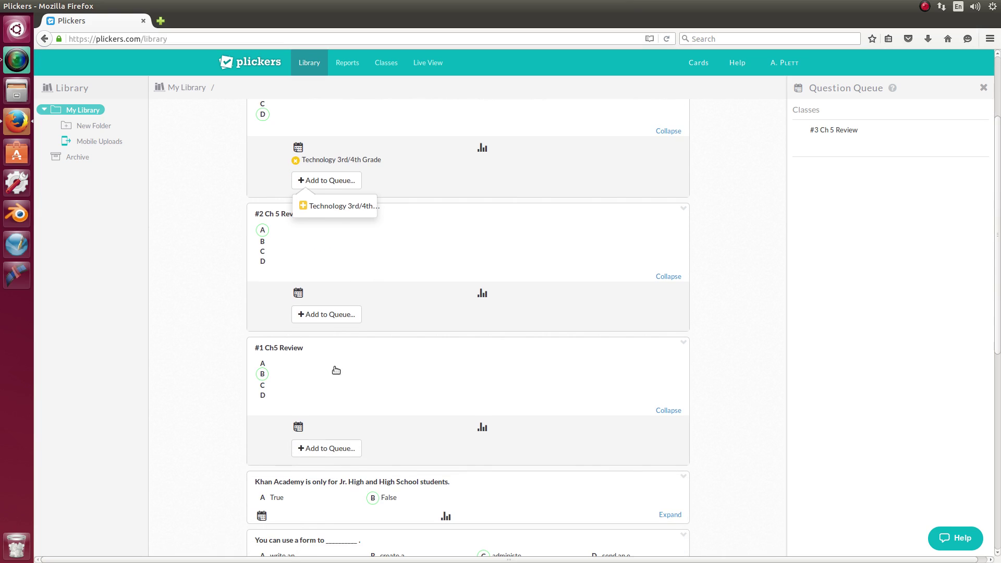
click(329, 314)
click(329, 340)
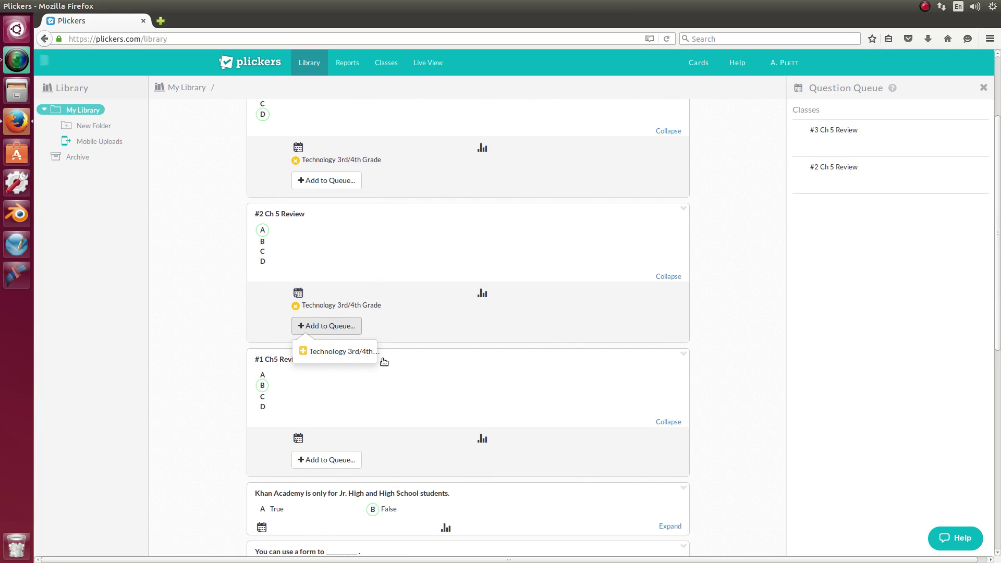
scroll(366, 363, down, 3)
click(328, 342)
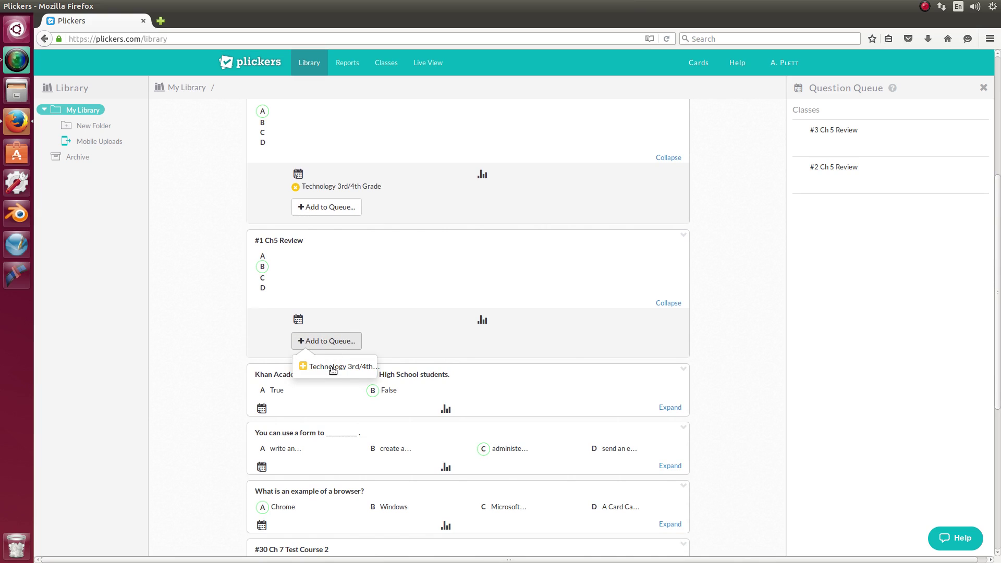
click(334, 368)
scroll(678, 330, up, 6)
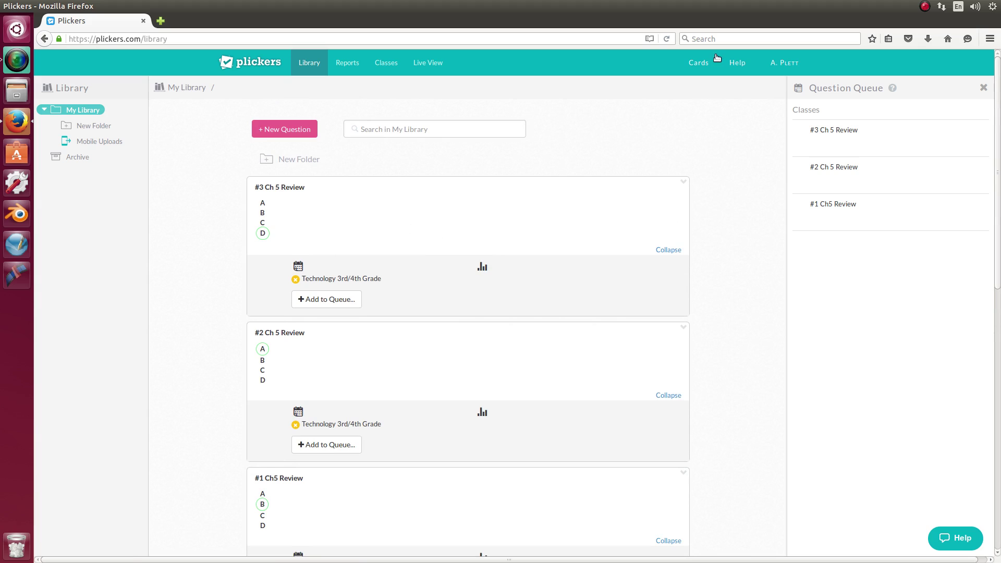
click(390, 63)
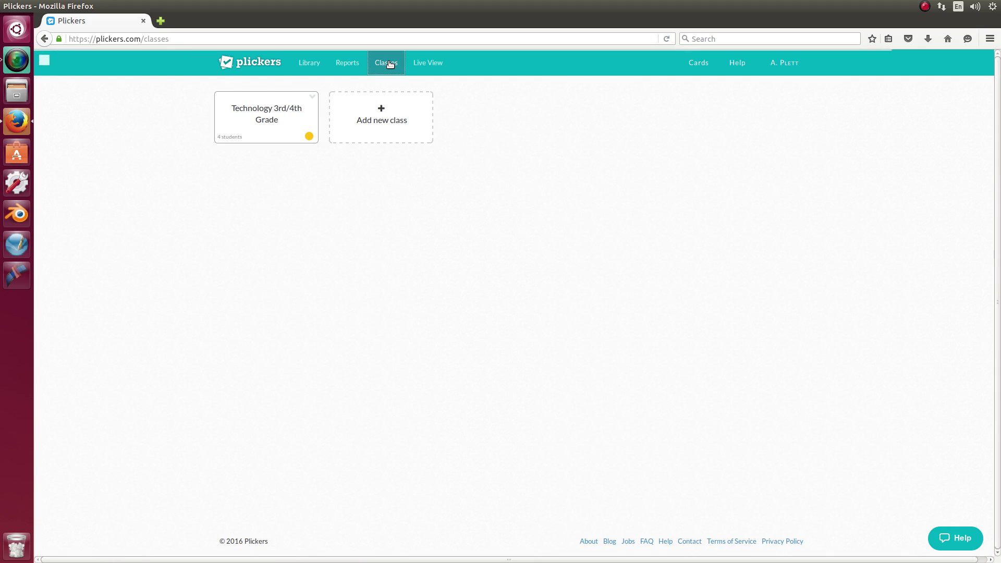
Open the Technology 3rd/4th Grade roster, then show its queued Ch 5 Review questions in the Library
click(276, 110)
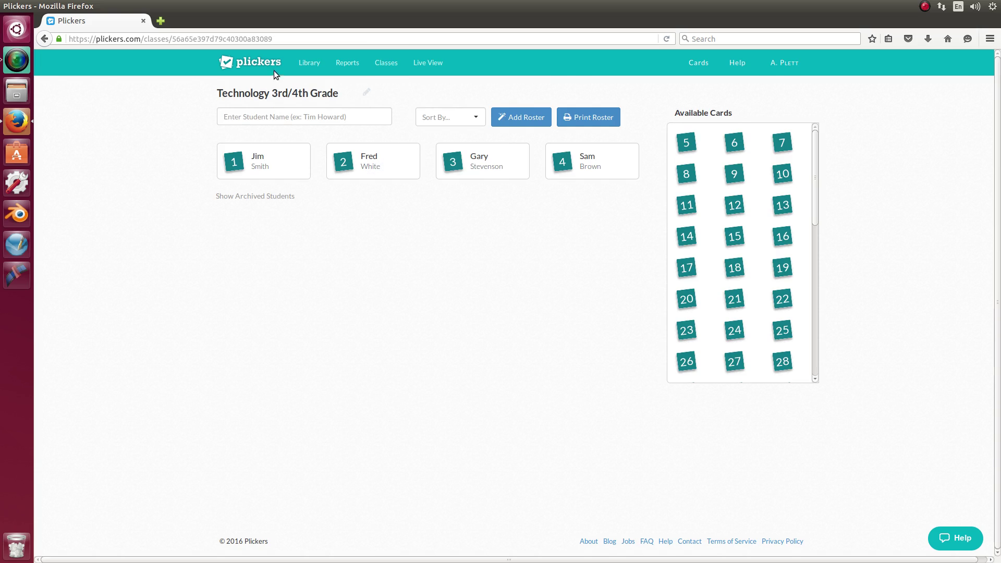
click(314, 67)
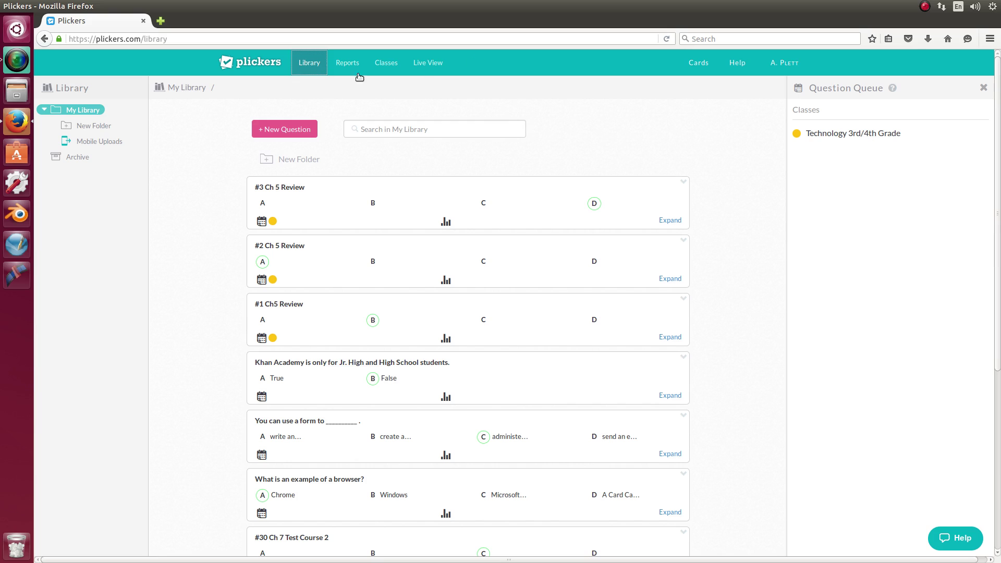
click(856, 135)
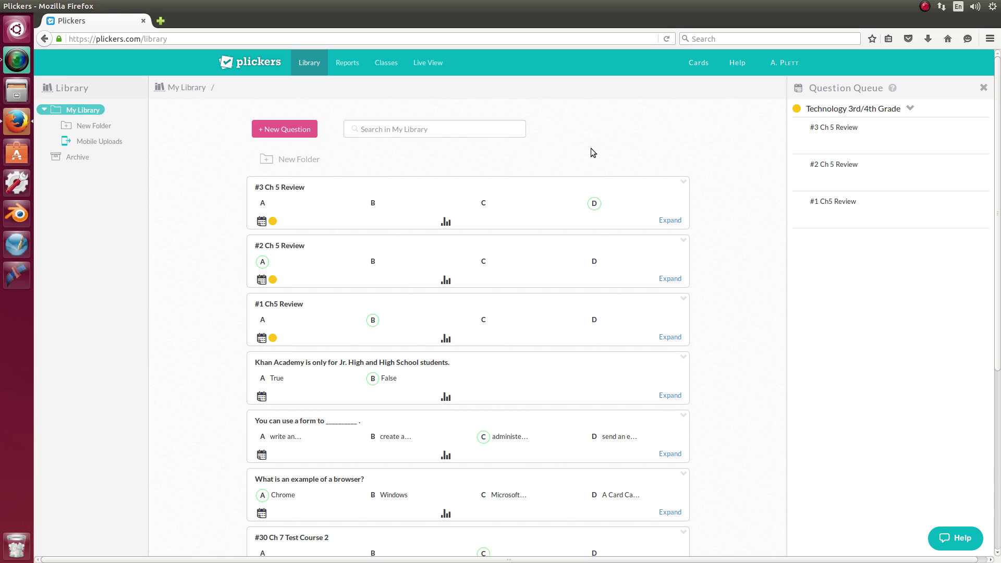
View the Live View page, then the Reports page showing no Technology 3rd/4th Grade reports
click(428, 64)
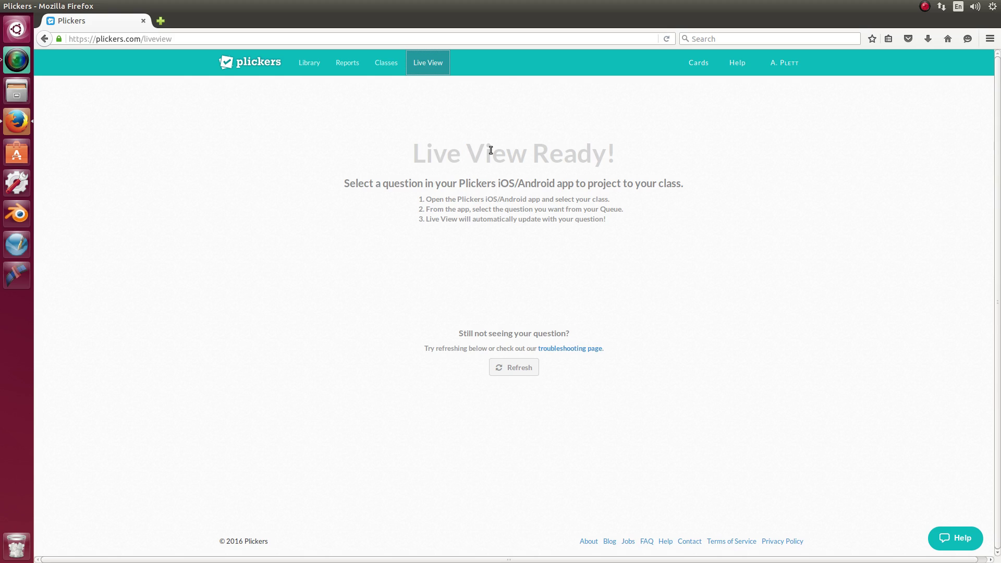
click(342, 65)
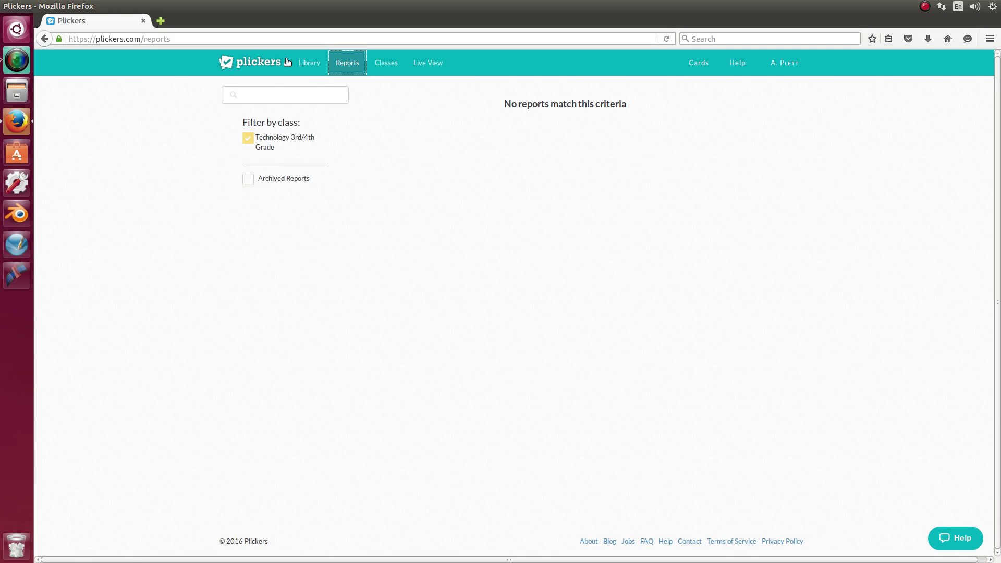
Go back to the Library, with Technology 3rd/4th Grade in the Question Queue
click(308, 64)
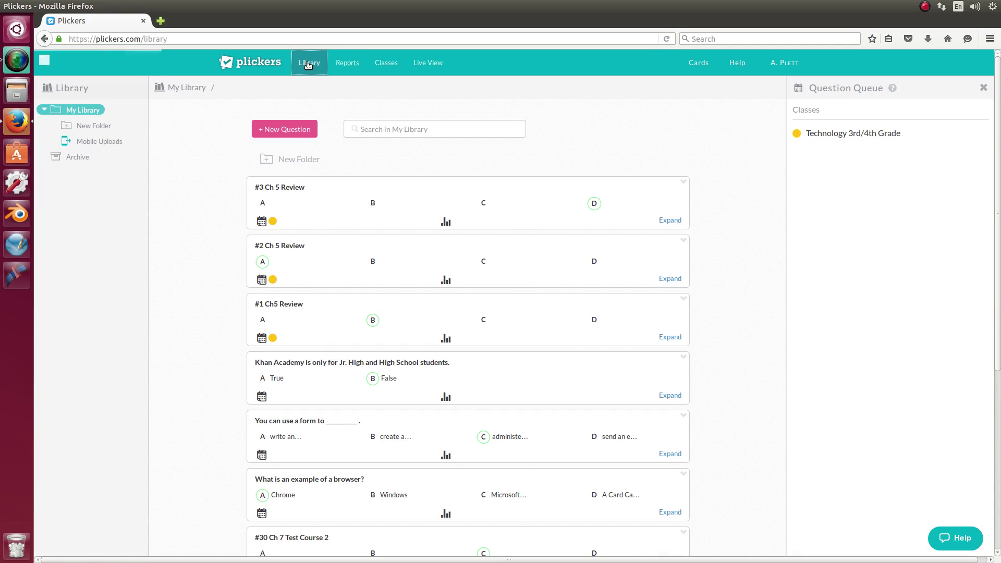